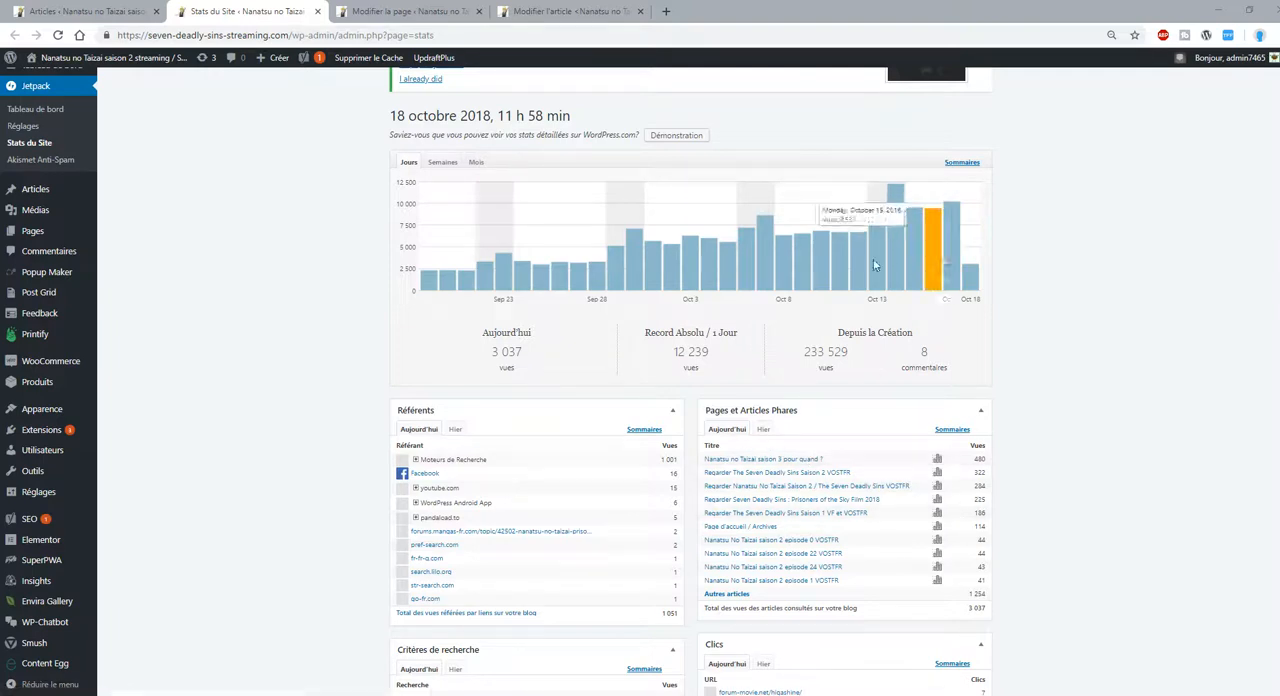
# Show yesterday's referrers and top pages in the site statistics, and open the article "Nanatsu no Taizai saison 3 pour quand ?" in a new tab.
pyautogui.click(455, 429)
pyautogui.click(764, 429)
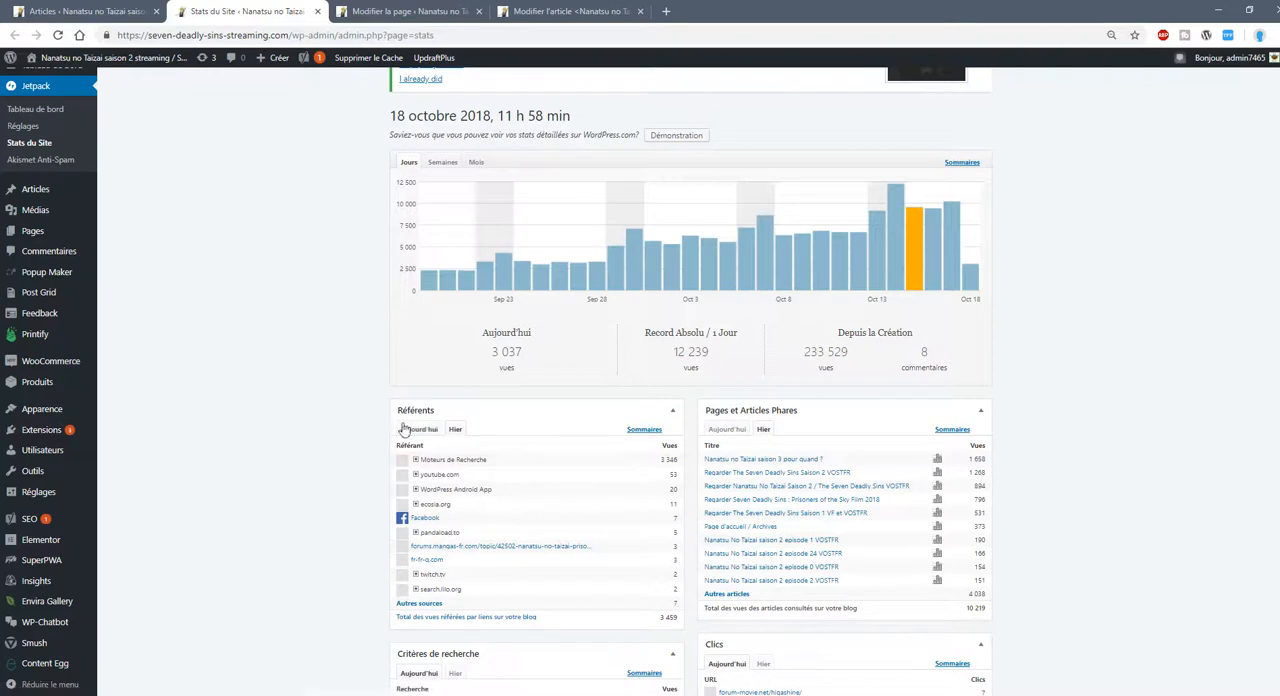
pyautogui.scroll(-1, 392, 437)
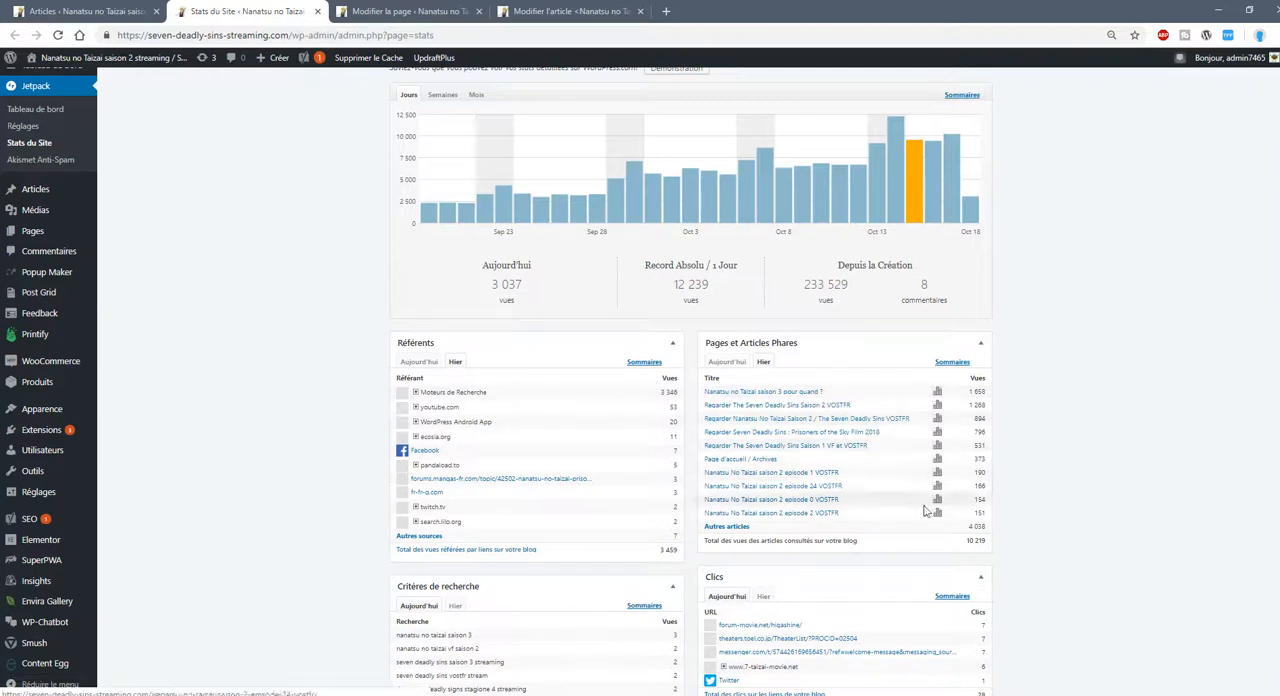
pyautogui.keyDown('ctrl'); pyautogui.click(782, 396); pyautogui.keyUp('ctrl')
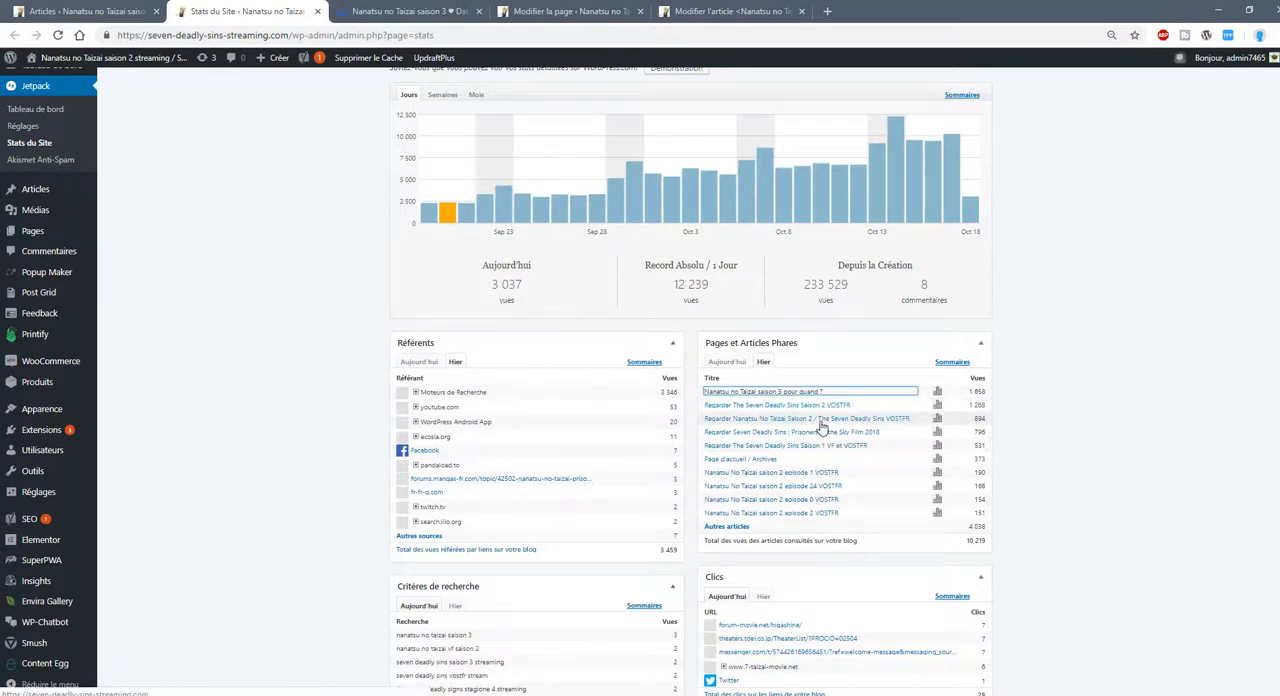
# Highlight each of the first four entries in yesterday's top pages together with its view count.
pyautogui.doubleClick(933, 424)
pyautogui.moveTo(933, 424); pyautogui.dragTo(708, 427)
pyautogui.moveTo(988, 393); pyautogui.dragTo(704, 405)
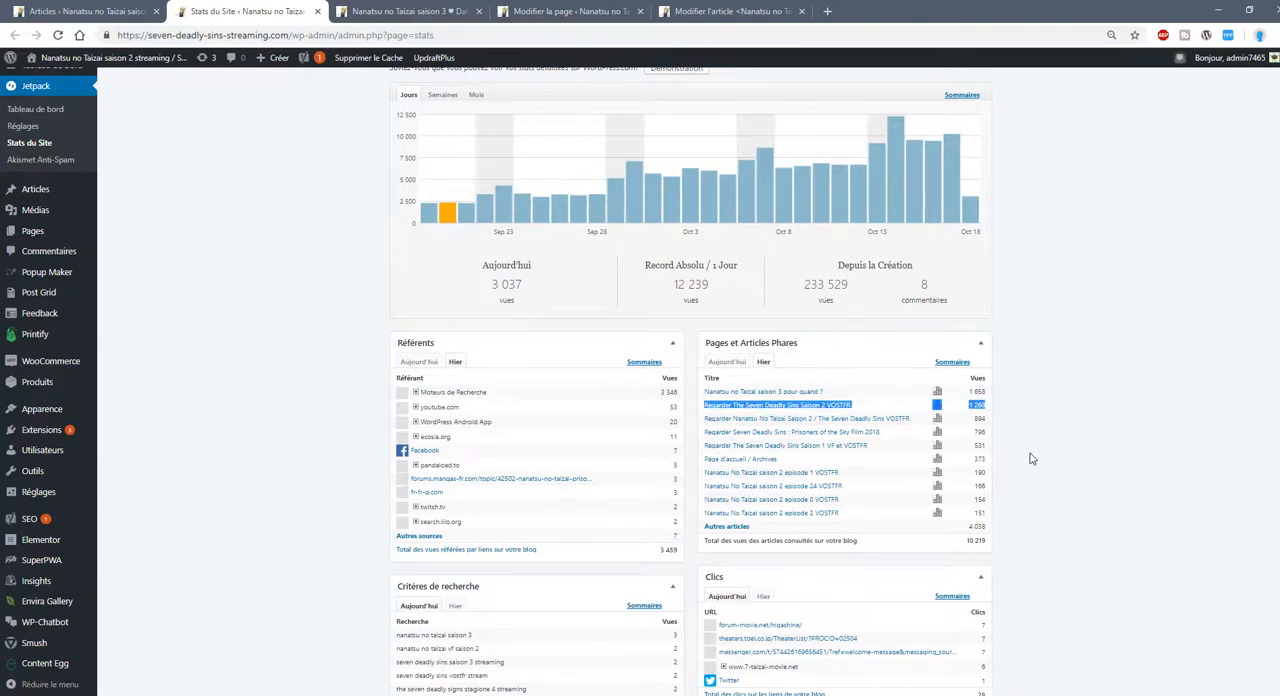
pyautogui.moveTo(998, 393); pyautogui.dragTo(704, 394)
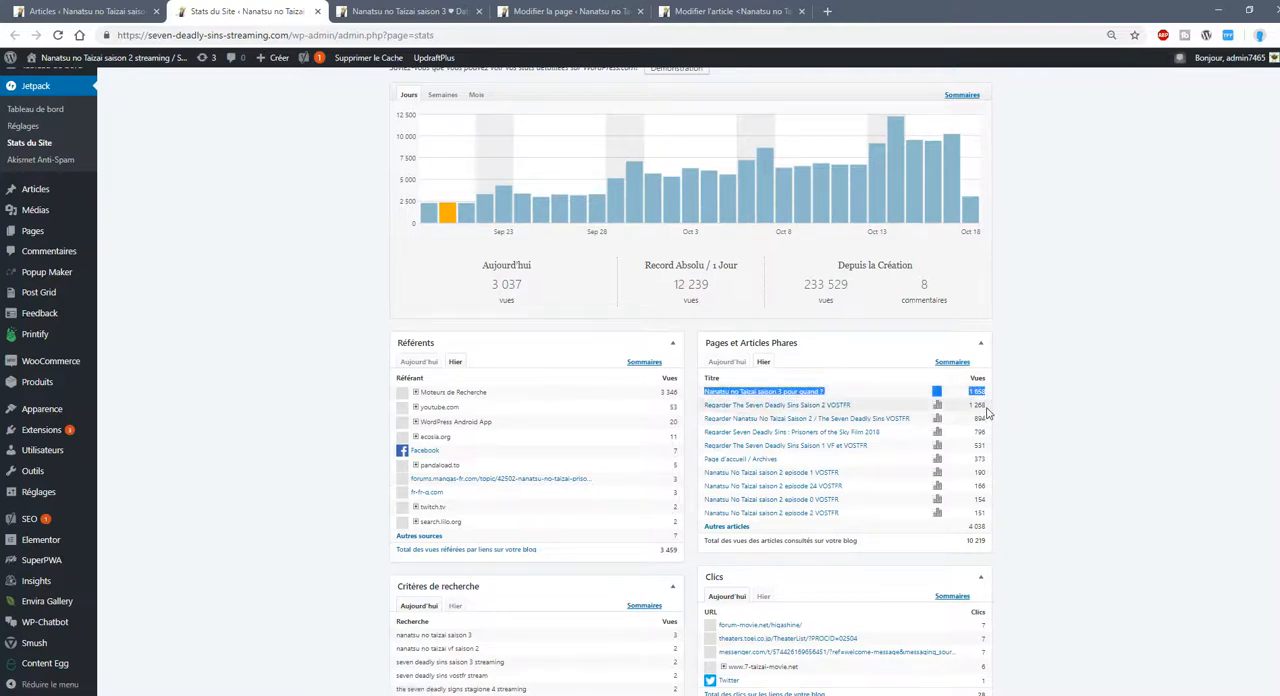
pyautogui.moveTo(988, 420); pyautogui.dragTo(702, 428)
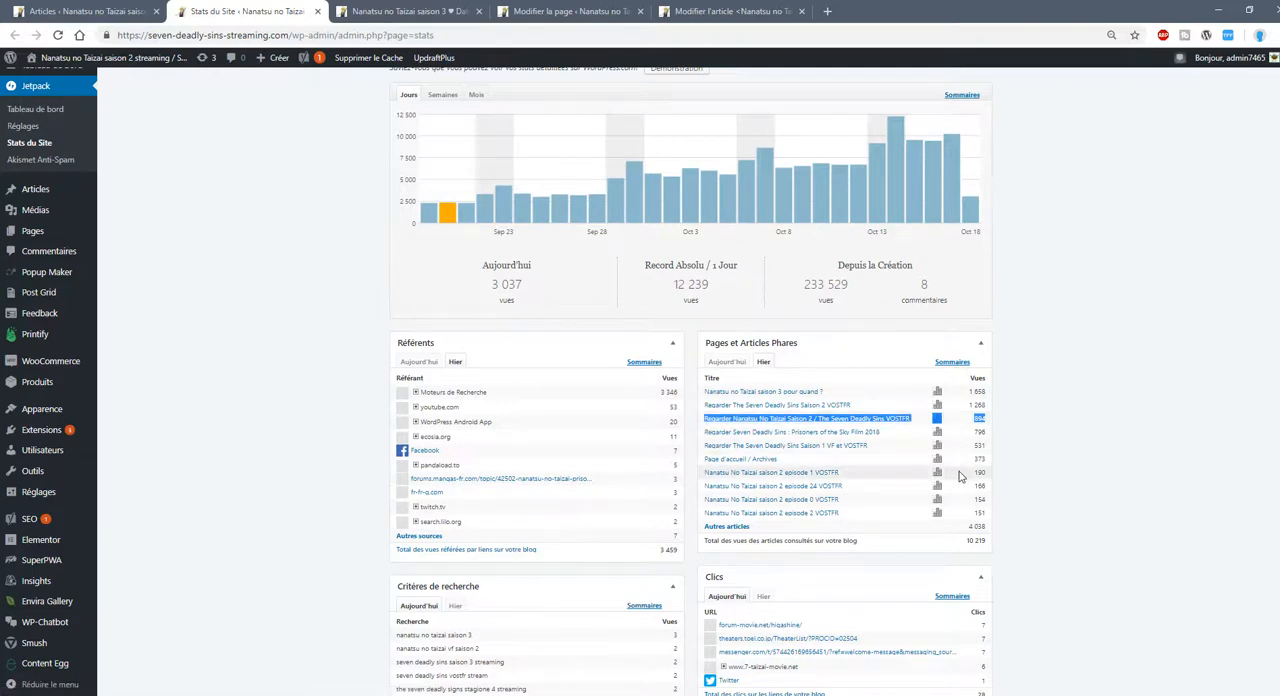
pyautogui.moveTo(990, 438); pyautogui.dragTo(703, 437)
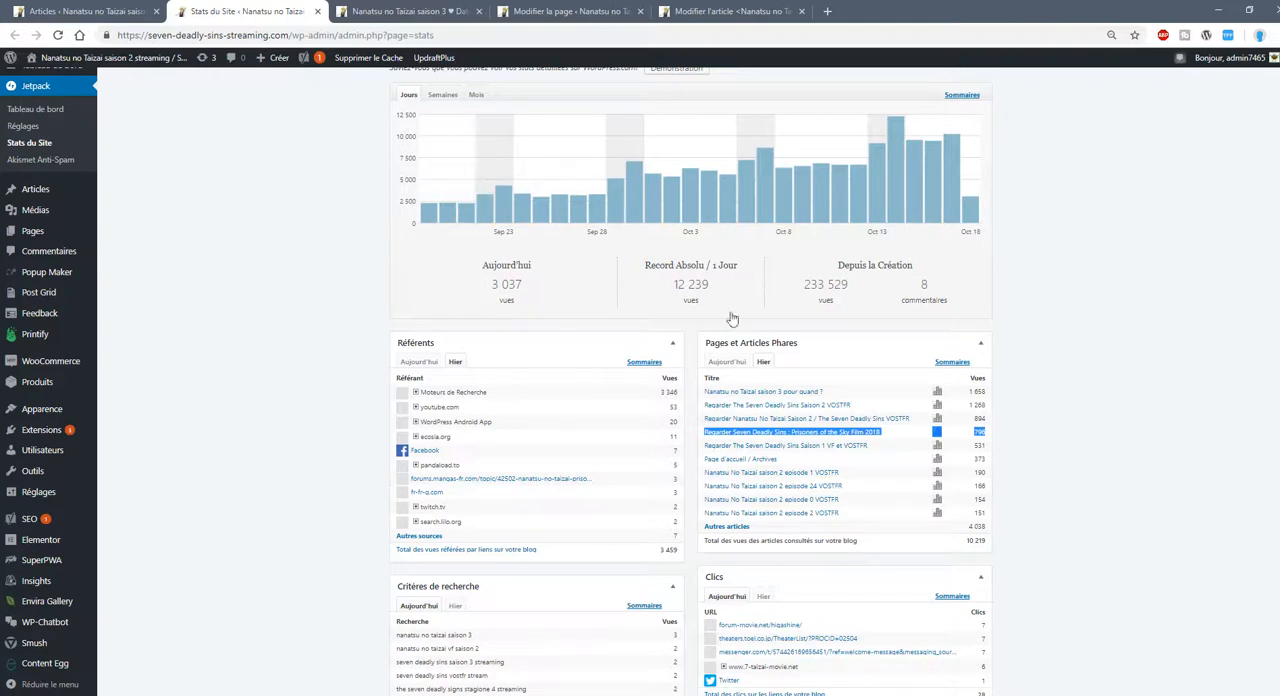
# Switch to the published season 3 article and open it in the WordPress post editor.
pyautogui.click(740, 12)
pyautogui.click(410, 11)
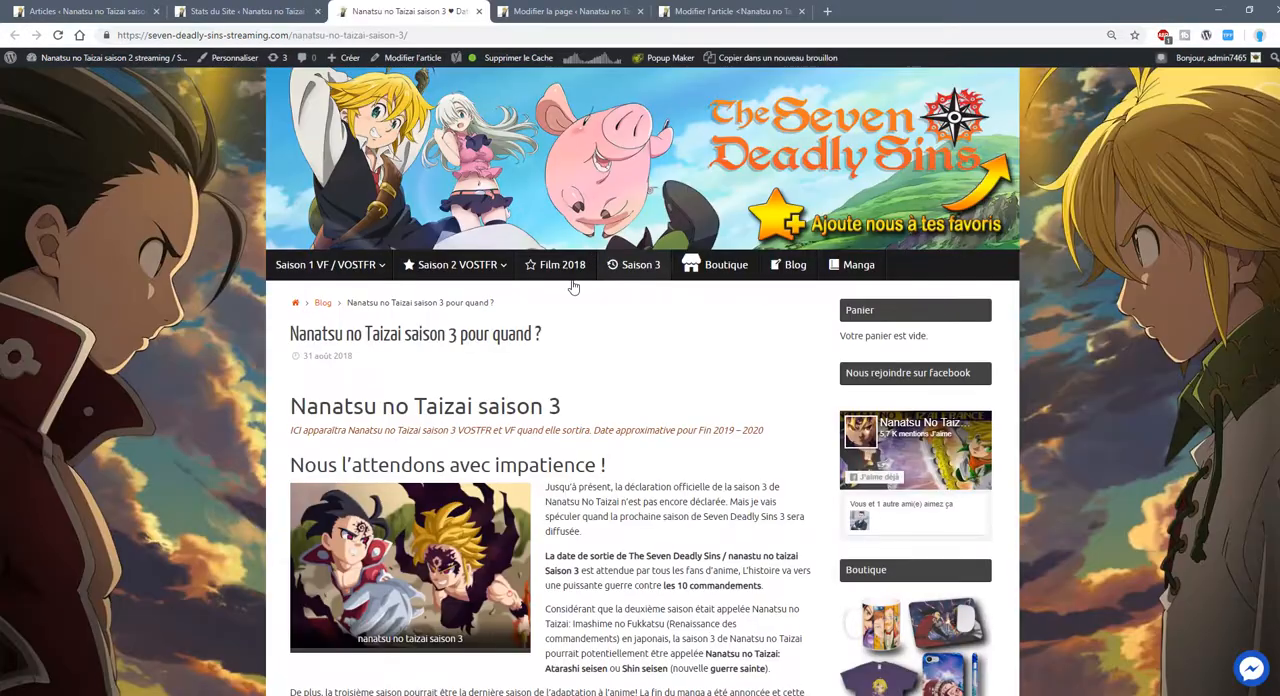
pyautogui.click(404, 59)
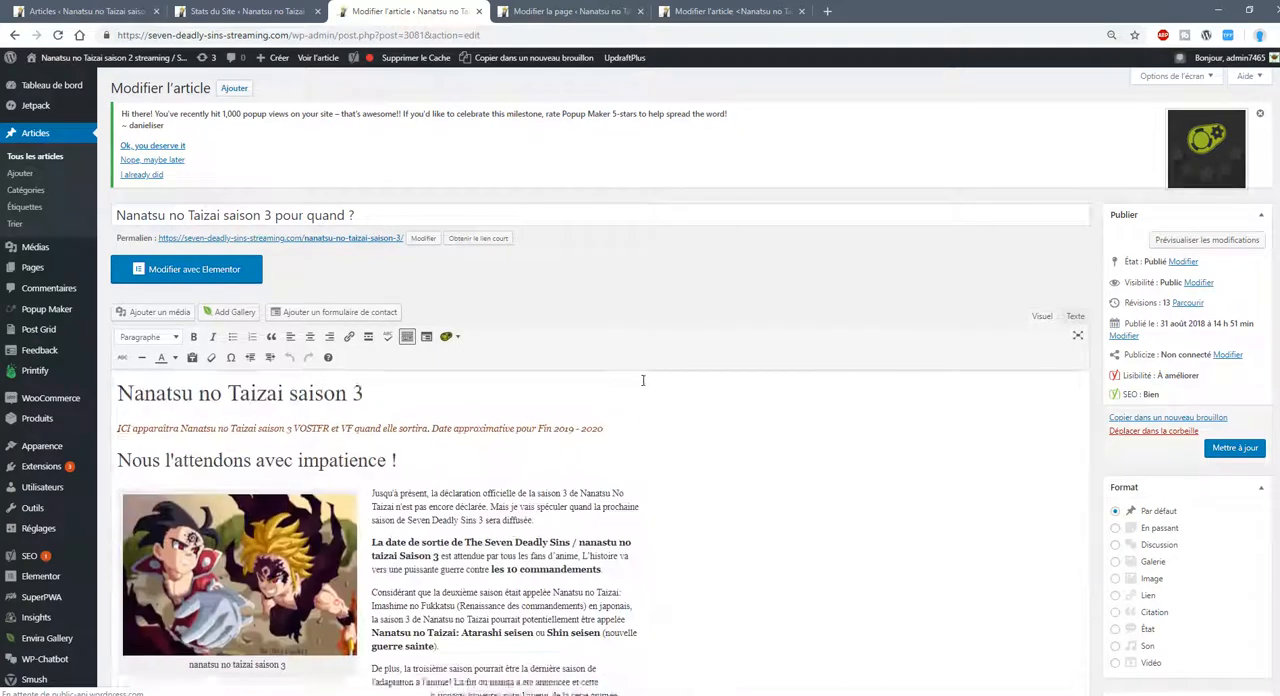
# Examine the keyword "Nanatsu no Taizai saison 3" in the article's main heading and in the introductory line beneath it.
pyautogui.scroll(-2, 676, 443)
pyautogui.click(316, 265)
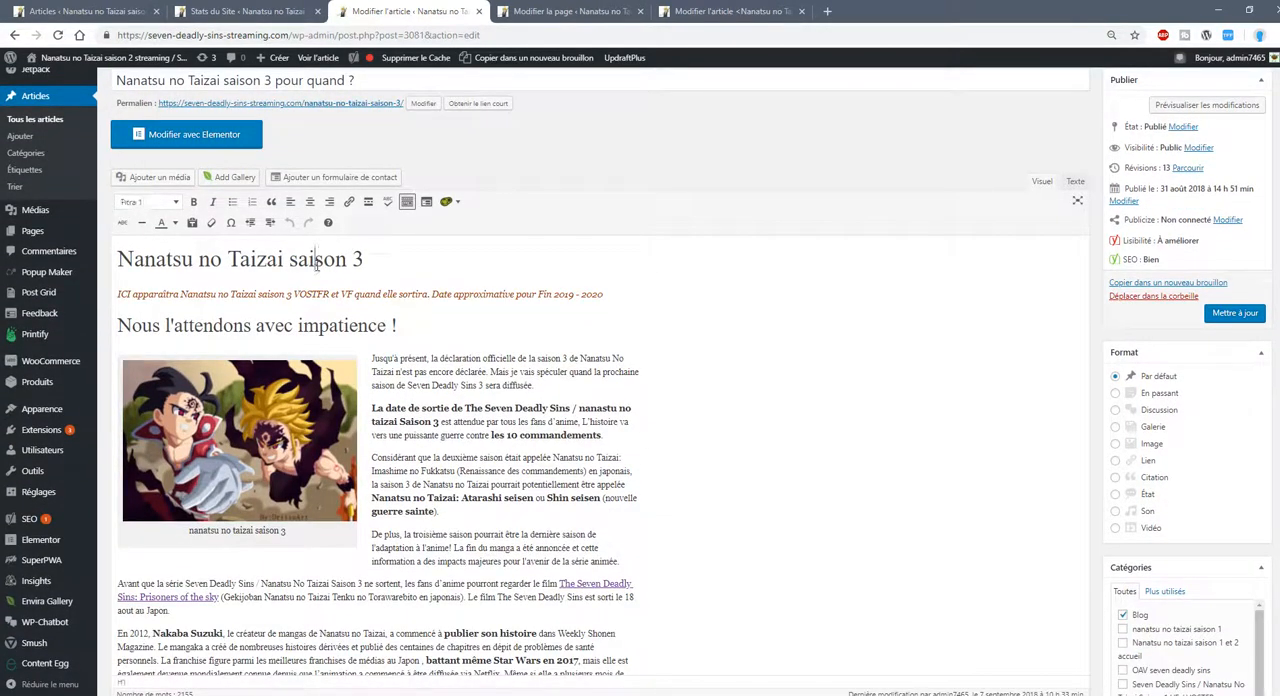
pyautogui.moveTo(364, 260); pyautogui.dragTo(158, 284)
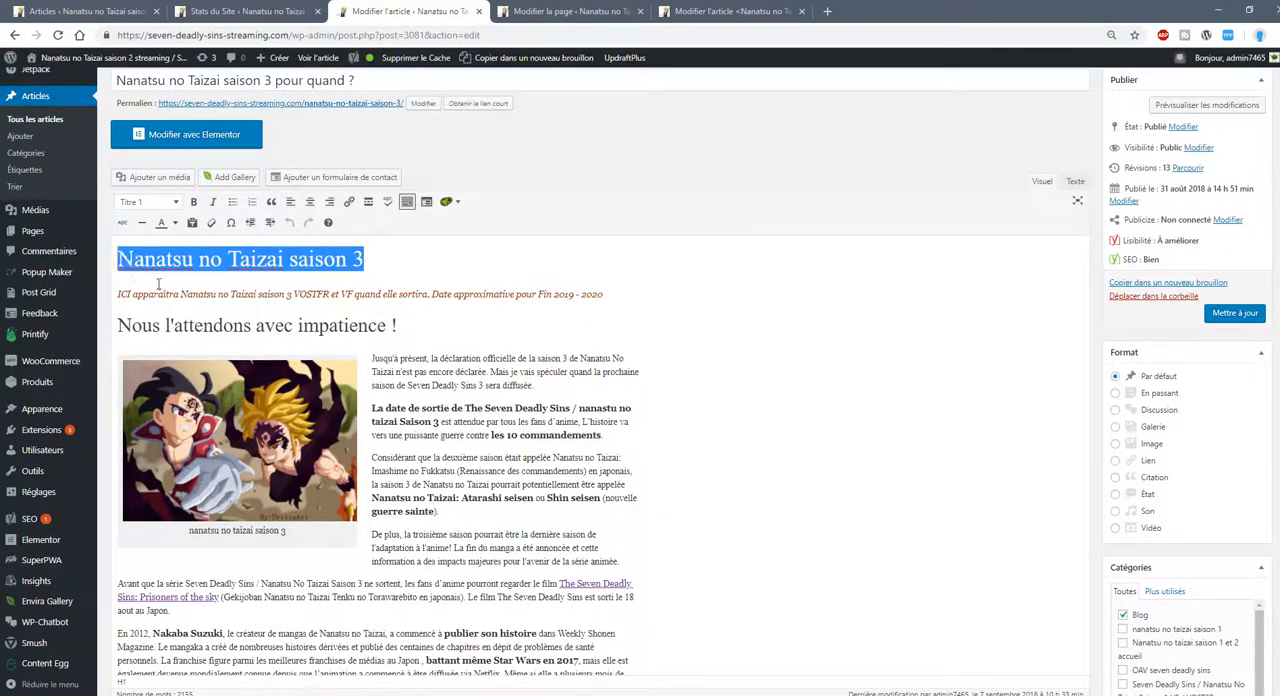
pyautogui.click(276, 294)
pyautogui.moveTo(621, 307); pyautogui.dragTo(269, 295)
pyautogui.click(269, 295)
pyautogui.moveTo(384, 256); pyautogui.dragTo(117, 260)
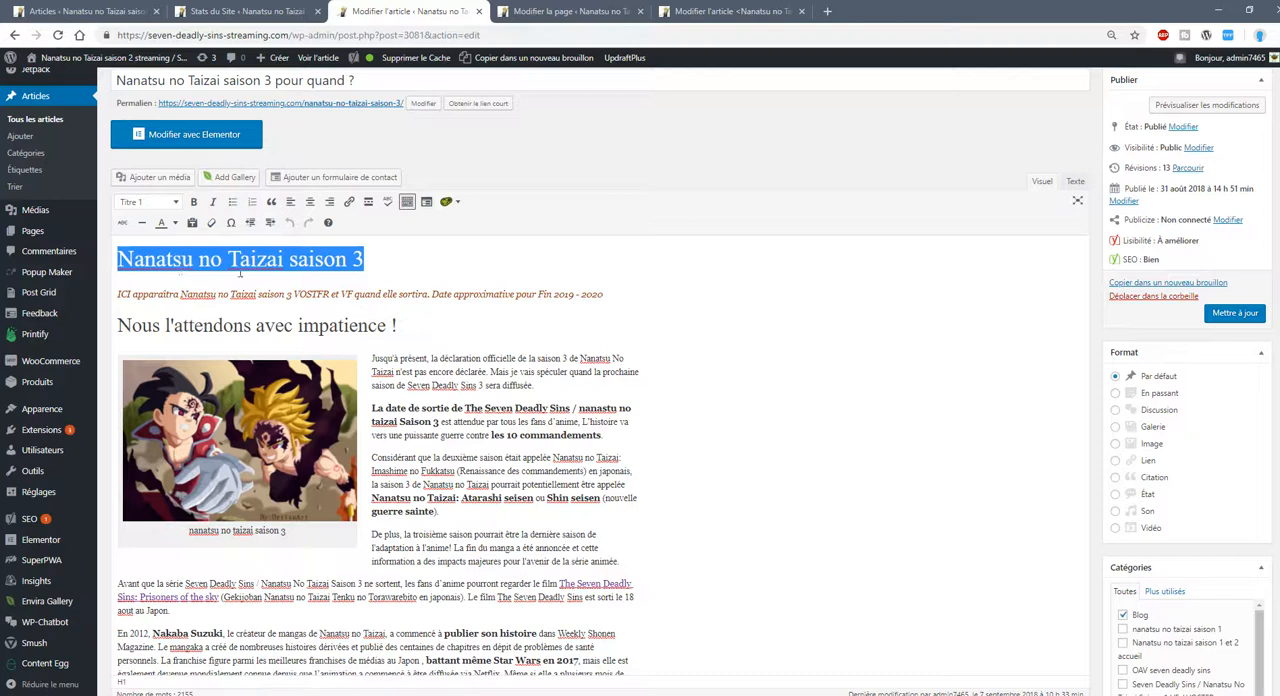
pyautogui.moveTo(294, 295); pyautogui.dragTo(182, 292)
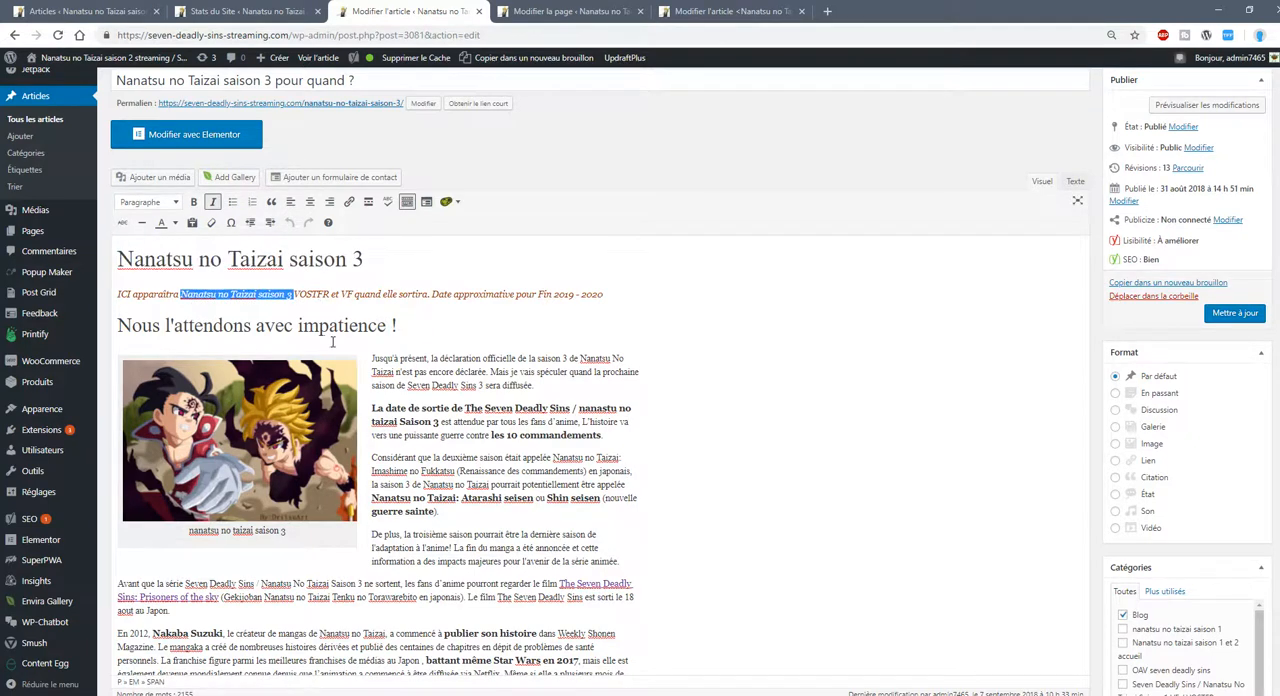
# Highlight the "Nous l'attendons avec impatience !" subheading and the paragraphs beside the first image.
pyautogui.click(371, 328)
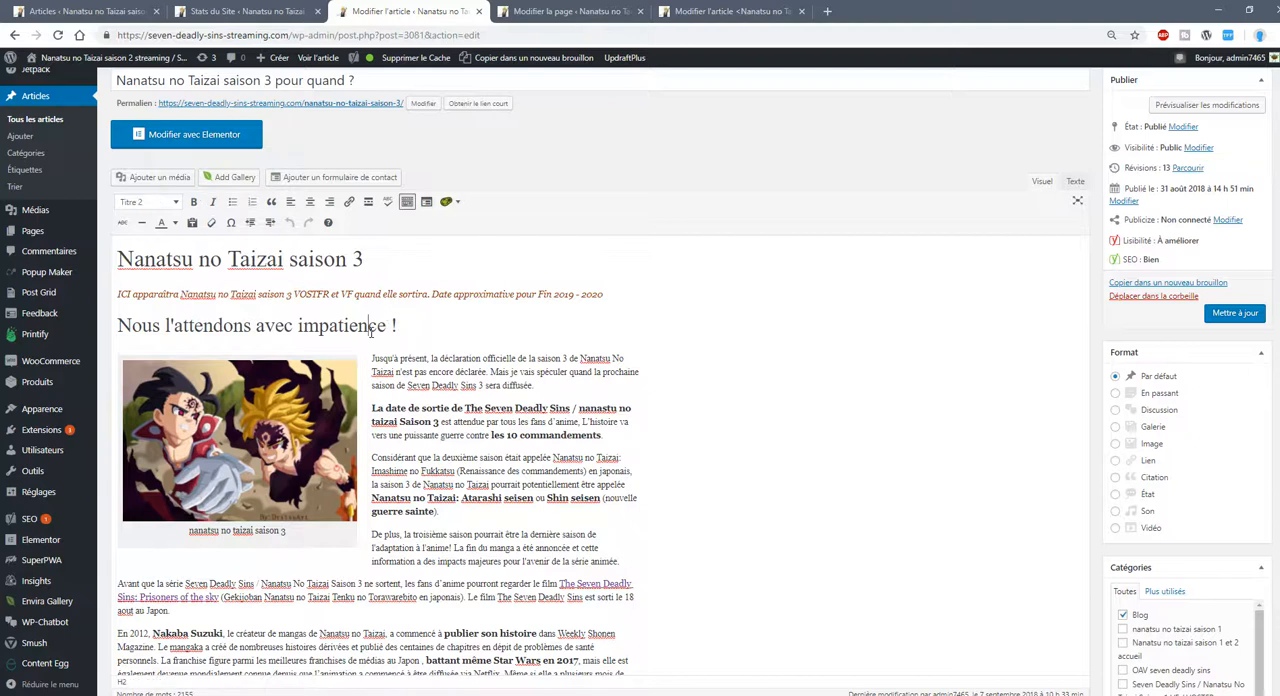
pyautogui.moveTo(431, 330); pyautogui.dragTo(117, 326)
pyautogui.scroll(-2, 566, 372)
pyautogui.moveTo(397, 237); pyautogui.dragTo(511, 379)
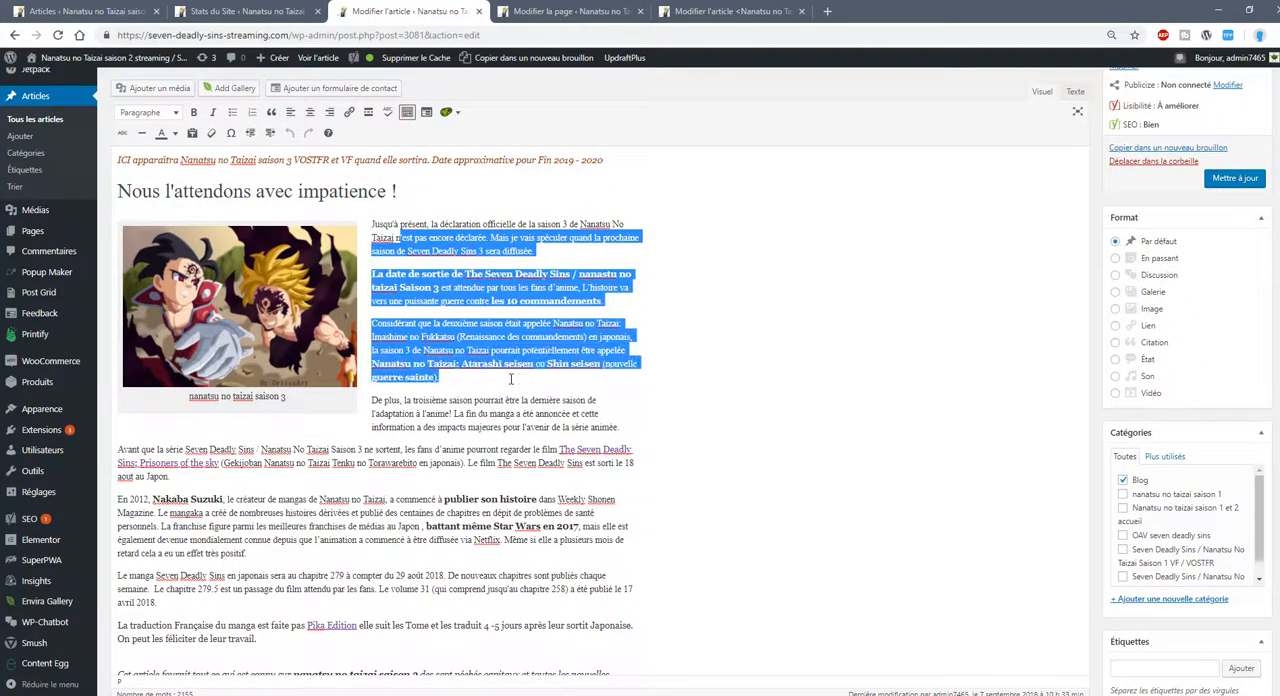
pyautogui.scroll(-1, 511, 379)
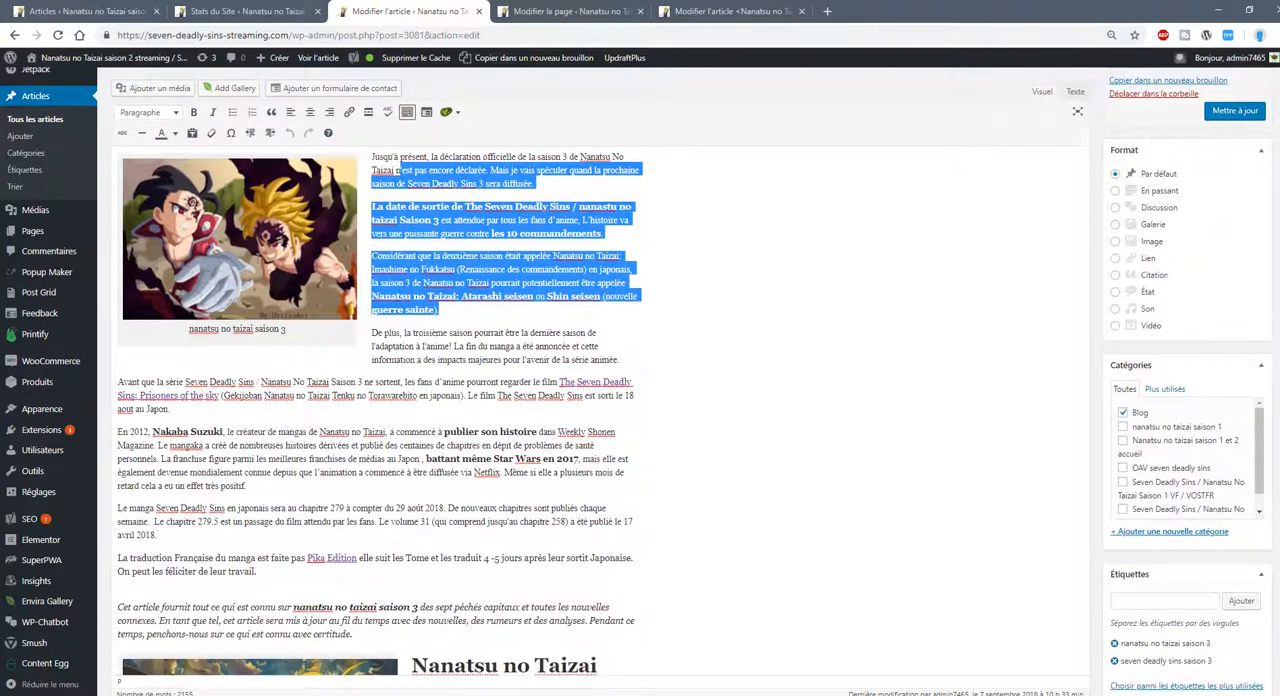
# Select the article's first image to inspect it together with its caption.
pyautogui.click(270, 268)
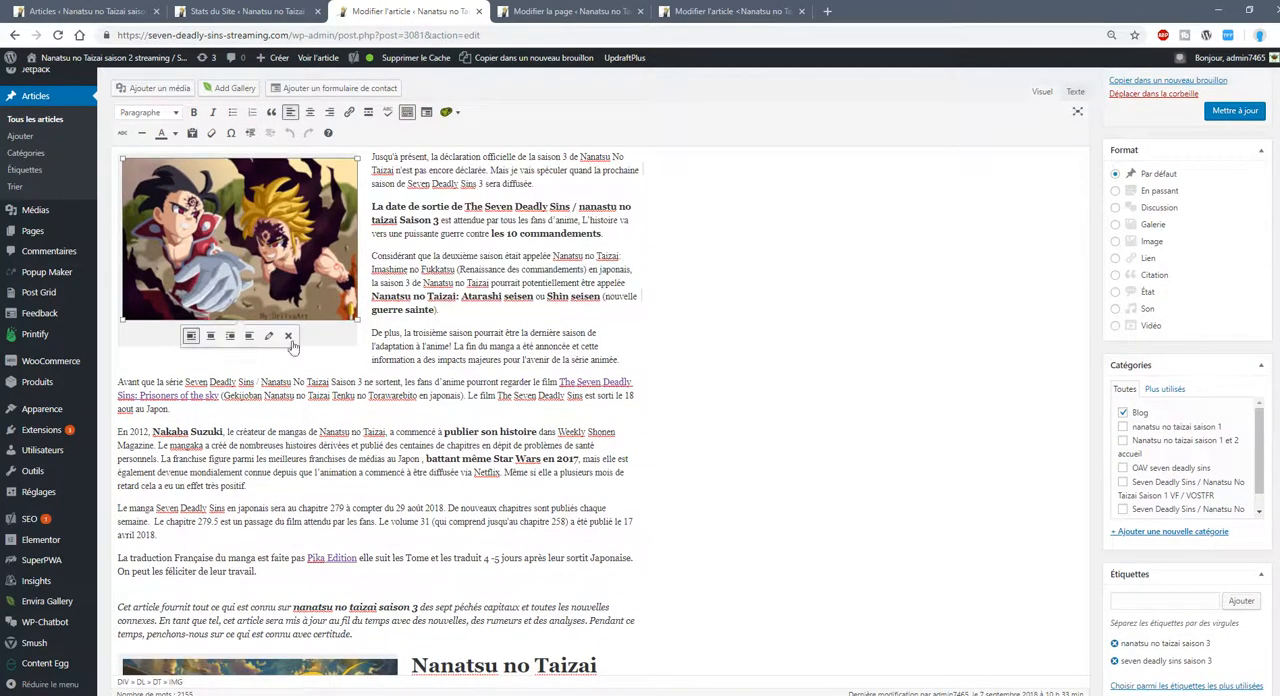
pyautogui.click(323, 383)
pyautogui.moveTo(287, 329); pyautogui.dragTo(187, 329)
pyautogui.click(185, 285)
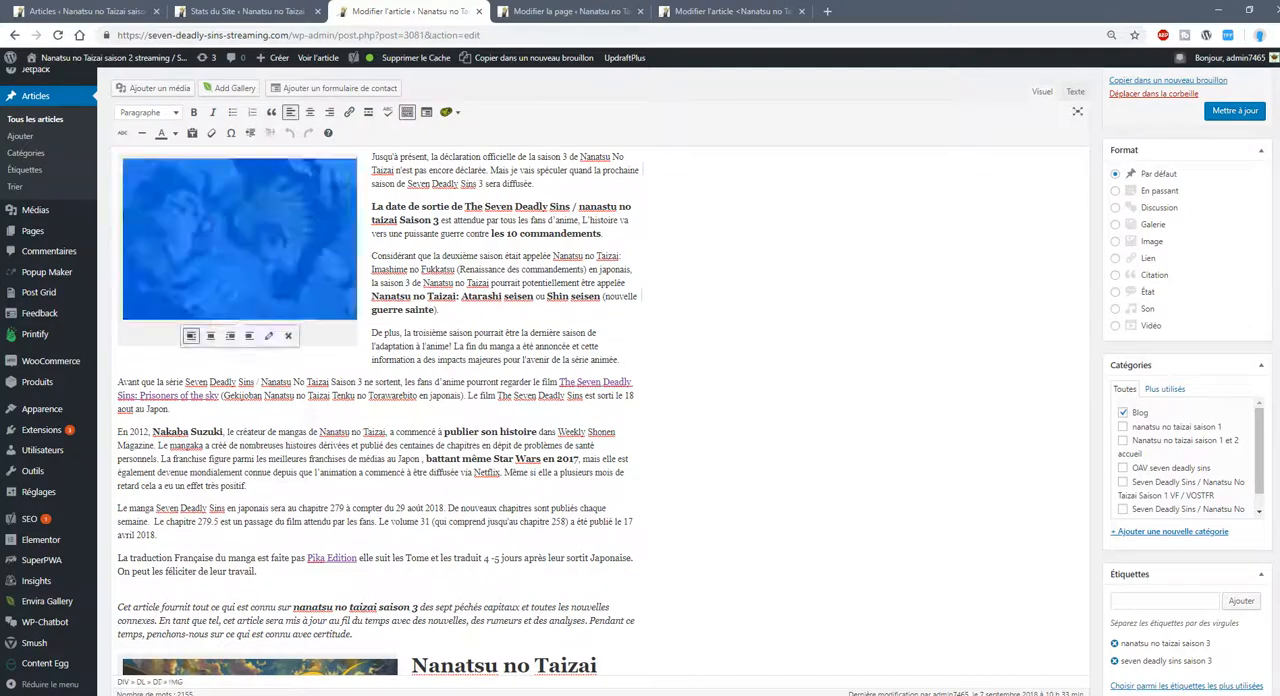
# Inspect the title, caption, alternative text and description of the season 3 image in the media library, and close the library without inserting anything.
pyautogui.click(155, 88)
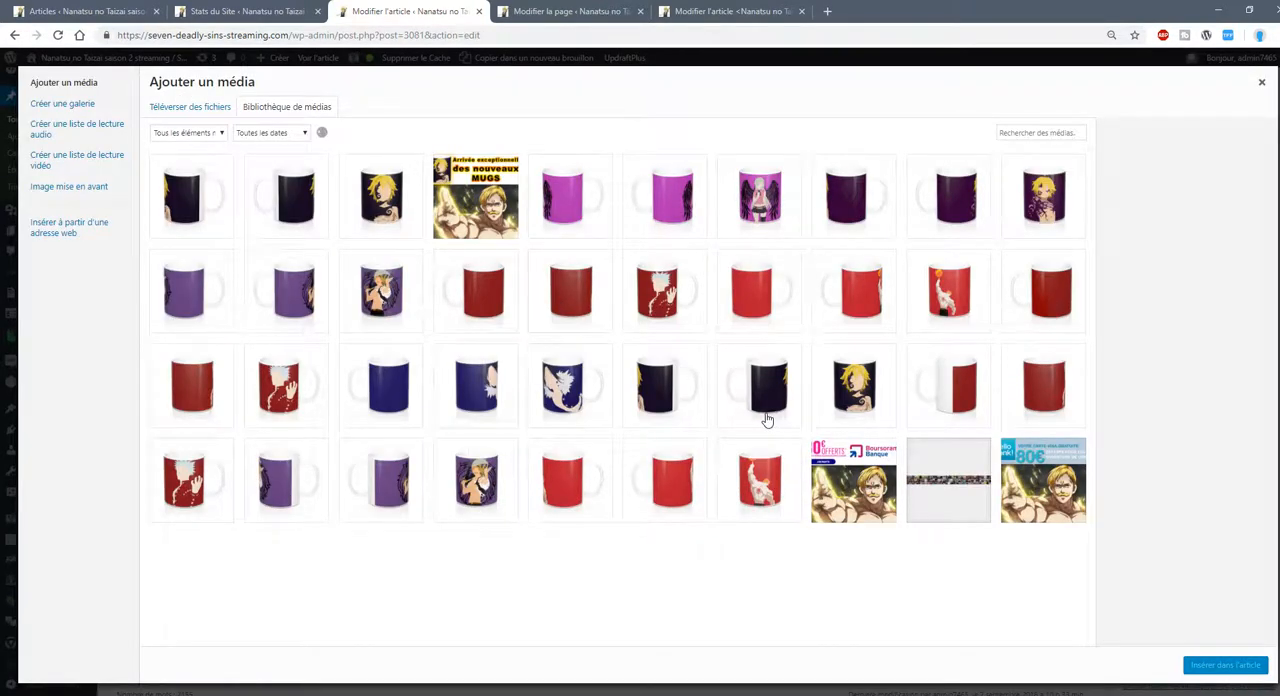
pyautogui.scroll(-3, 590, 403)
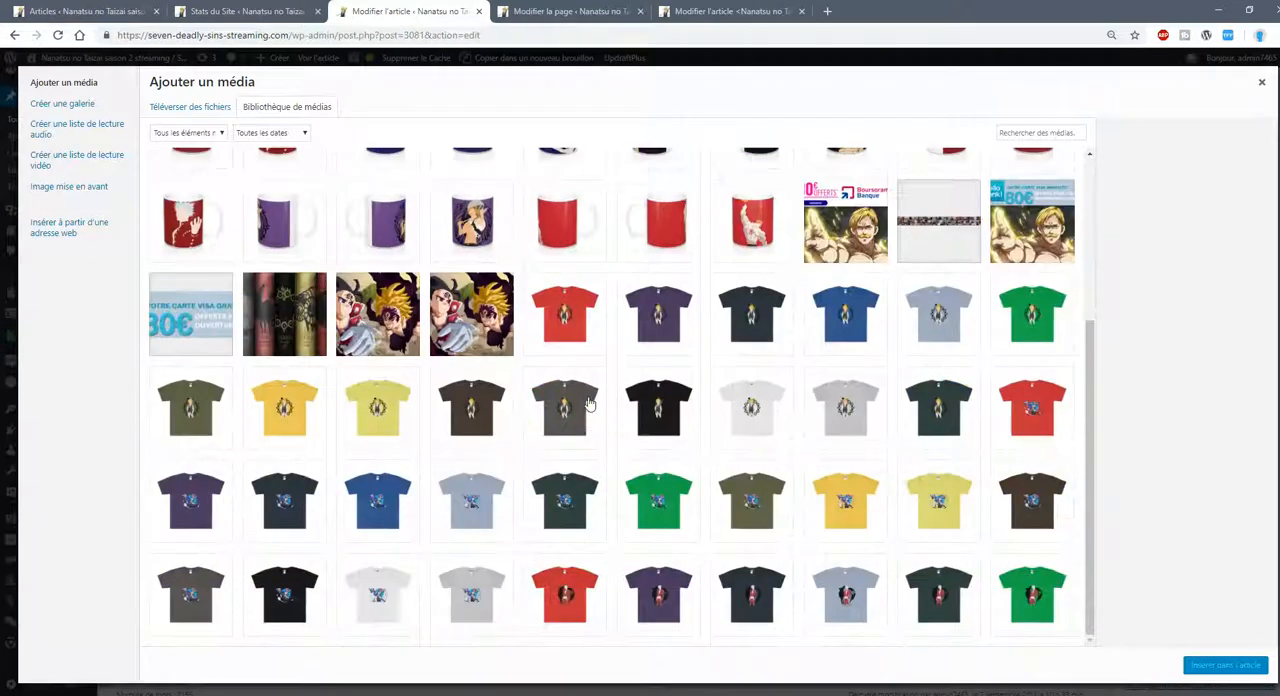
pyautogui.click(481, 316)
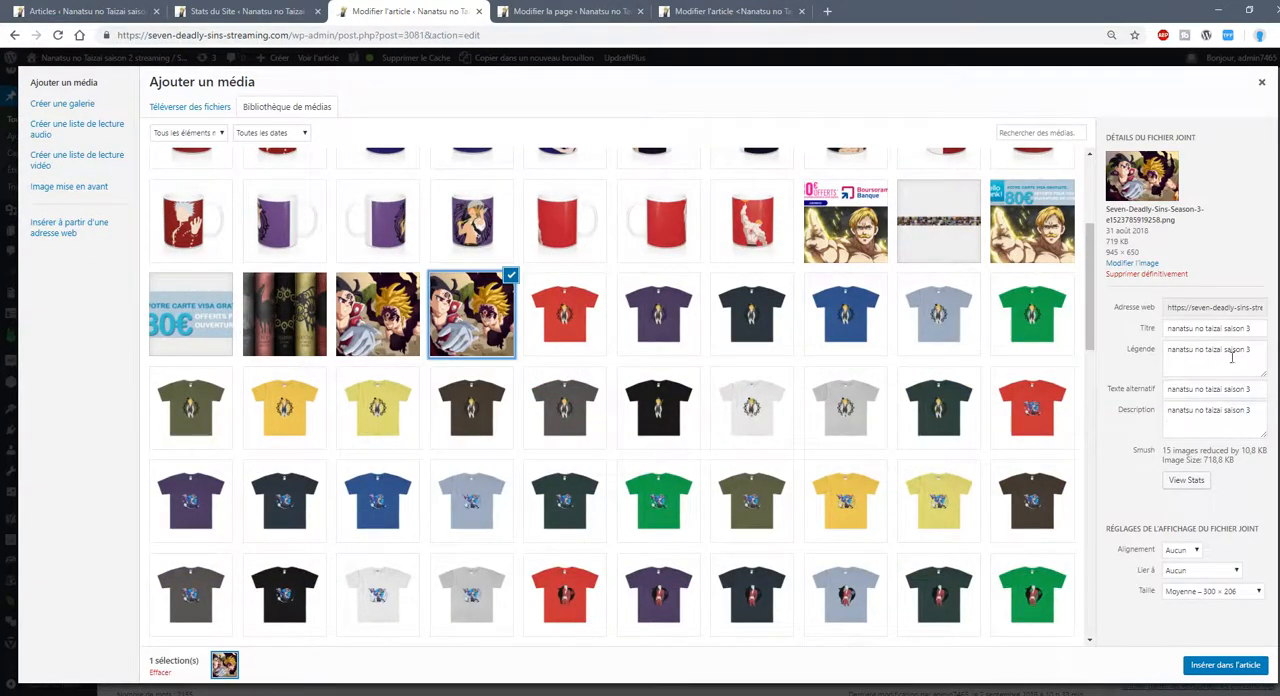
pyautogui.click(1212, 416)
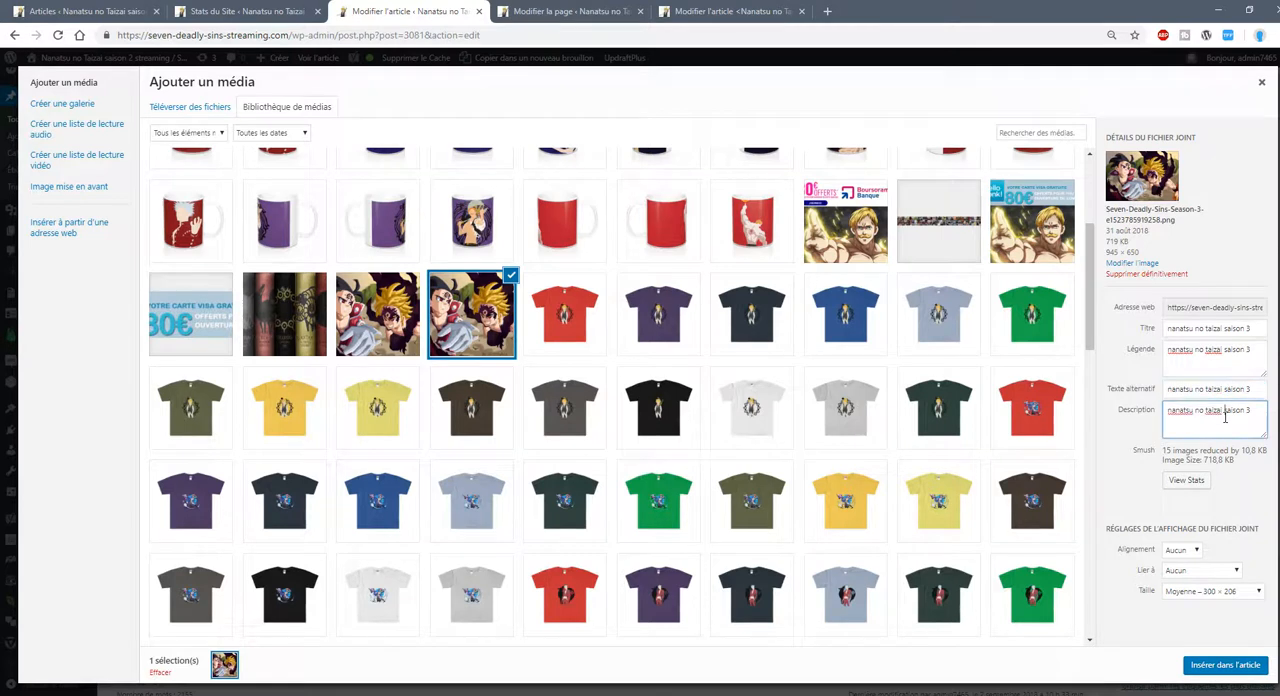
pyautogui.click(1224, 330)
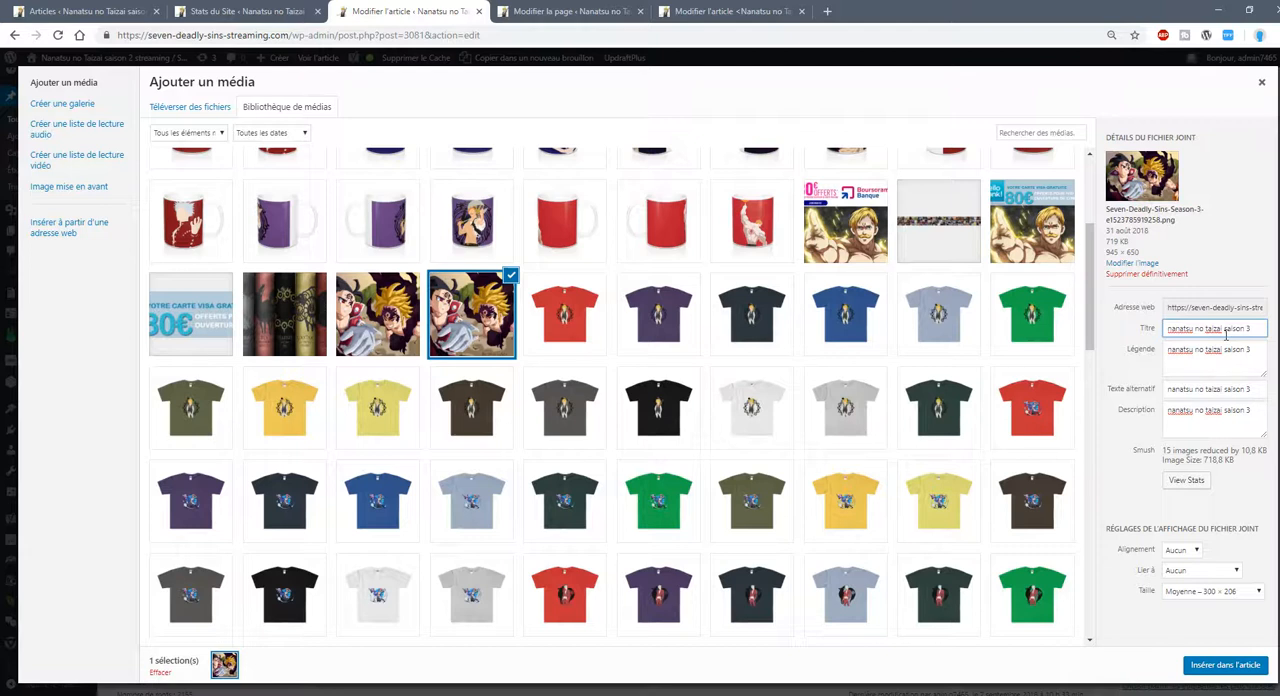
pyautogui.click(1216, 411)
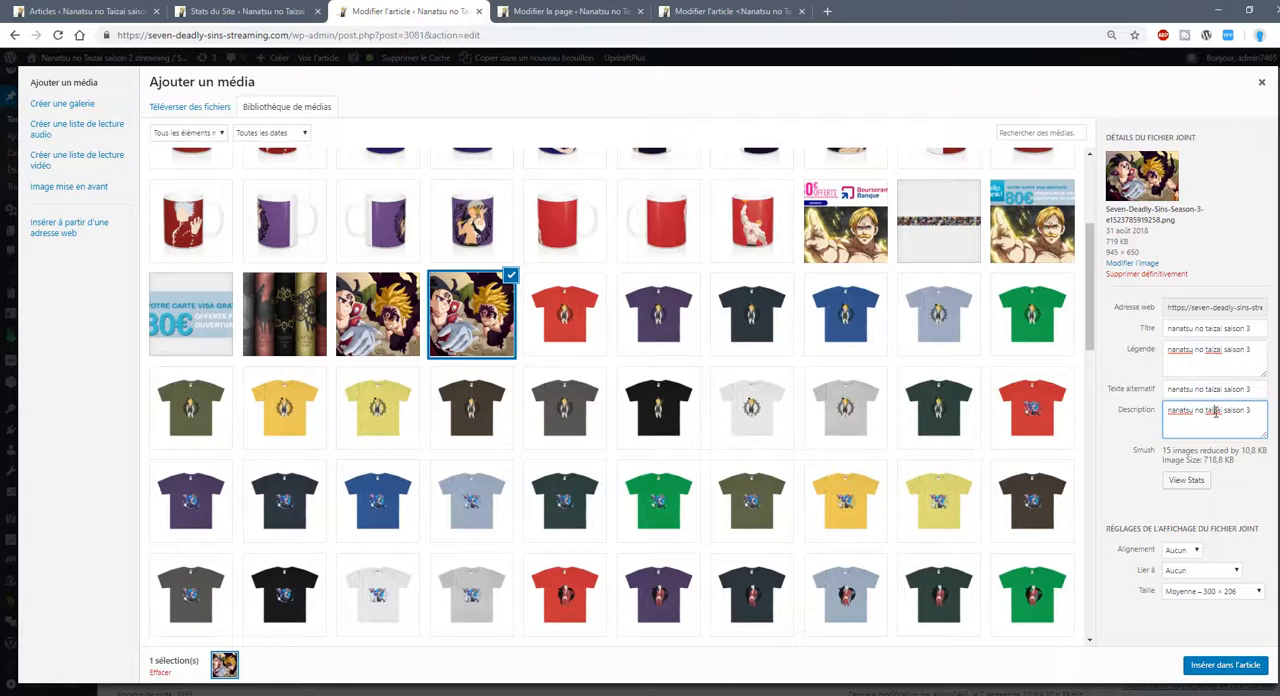
pyautogui.tripleClick(1216, 328)
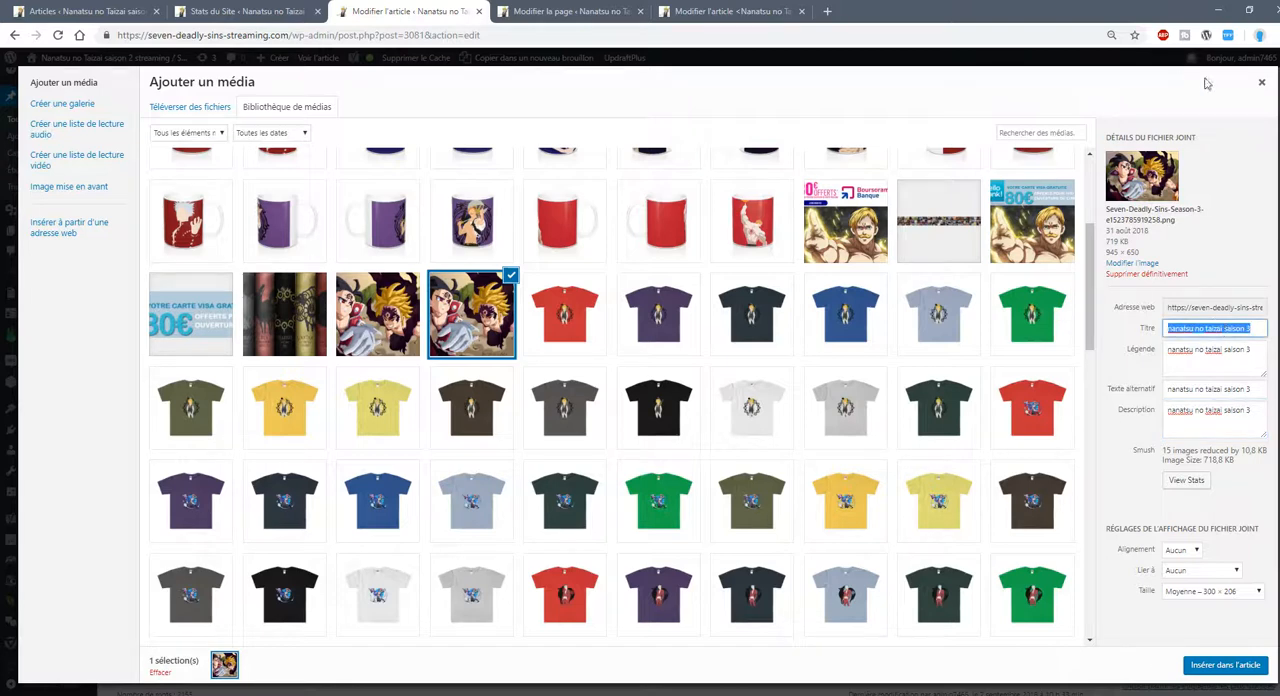
pyautogui.click(1261, 82)
# Review the remaining headings, images and text sections of the article, from the release date section through the manga spoilers.
pyautogui.scroll(-5, 419, 368)
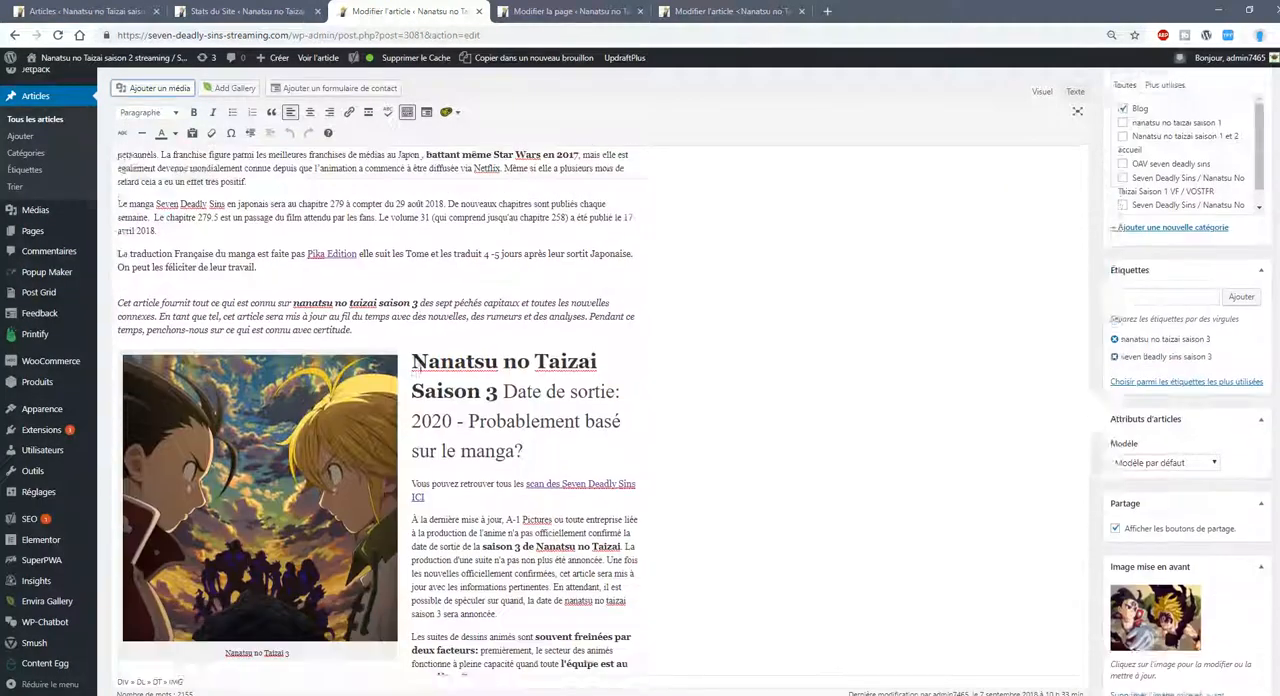
pyautogui.click(497, 329)
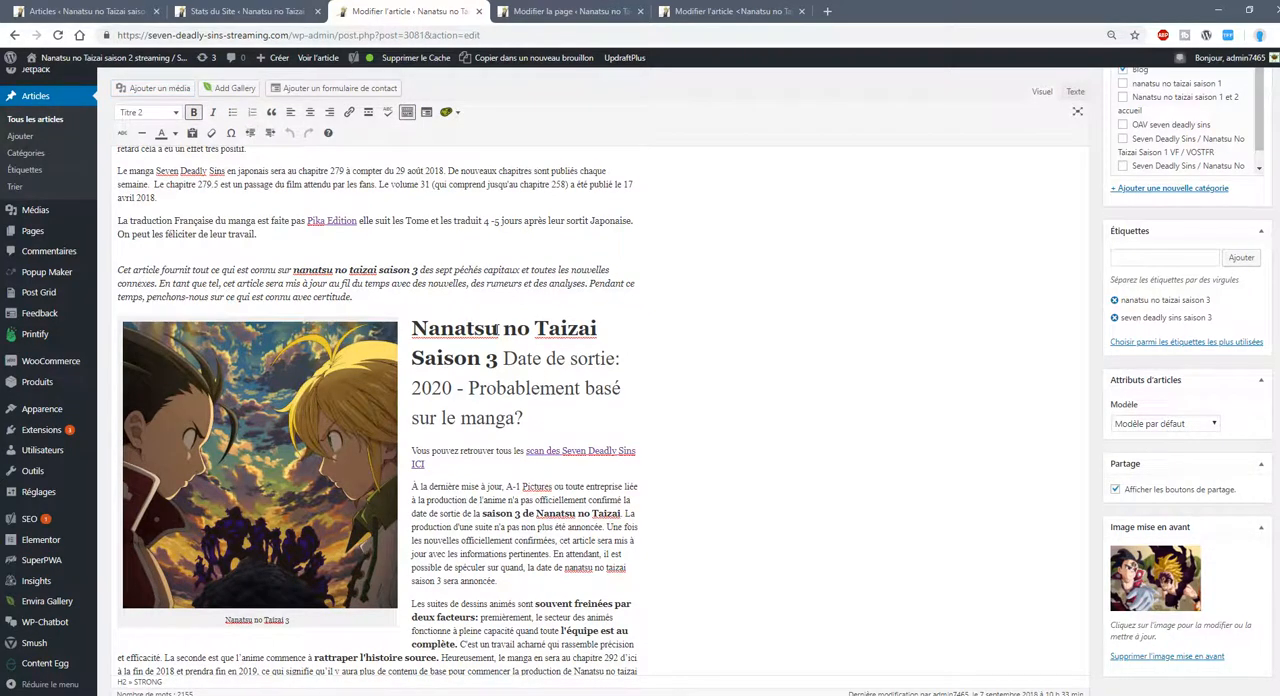
pyautogui.scroll(-5, 385, 413)
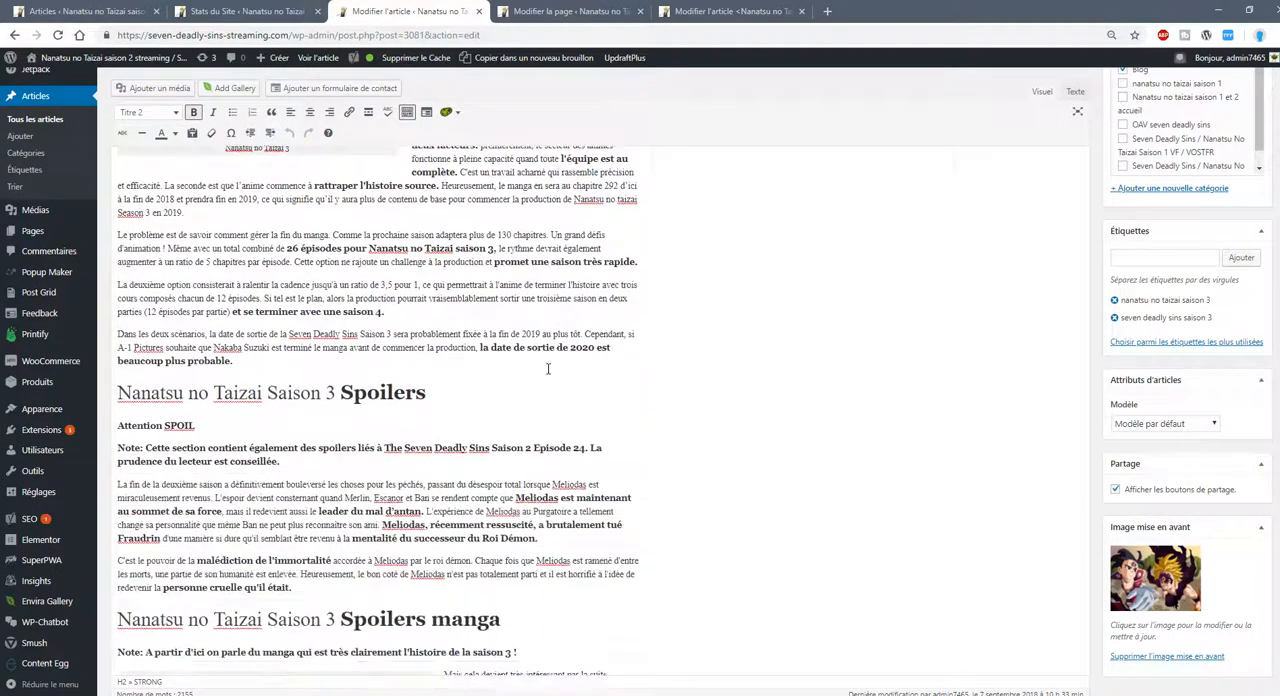
pyautogui.scroll(-4, 424, 318)
pyautogui.scroll(2, 483, 157)
pyautogui.scroll(-8, 554, 346)
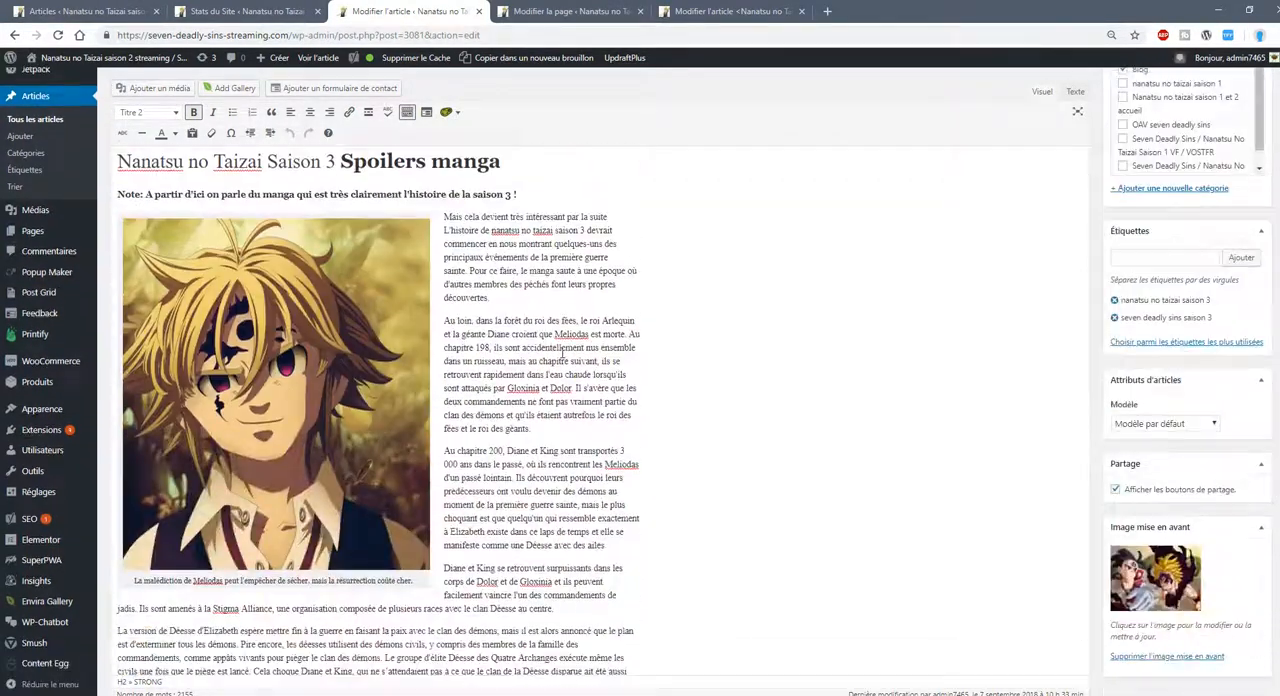
pyautogui.scroll(-2, 574, 324)
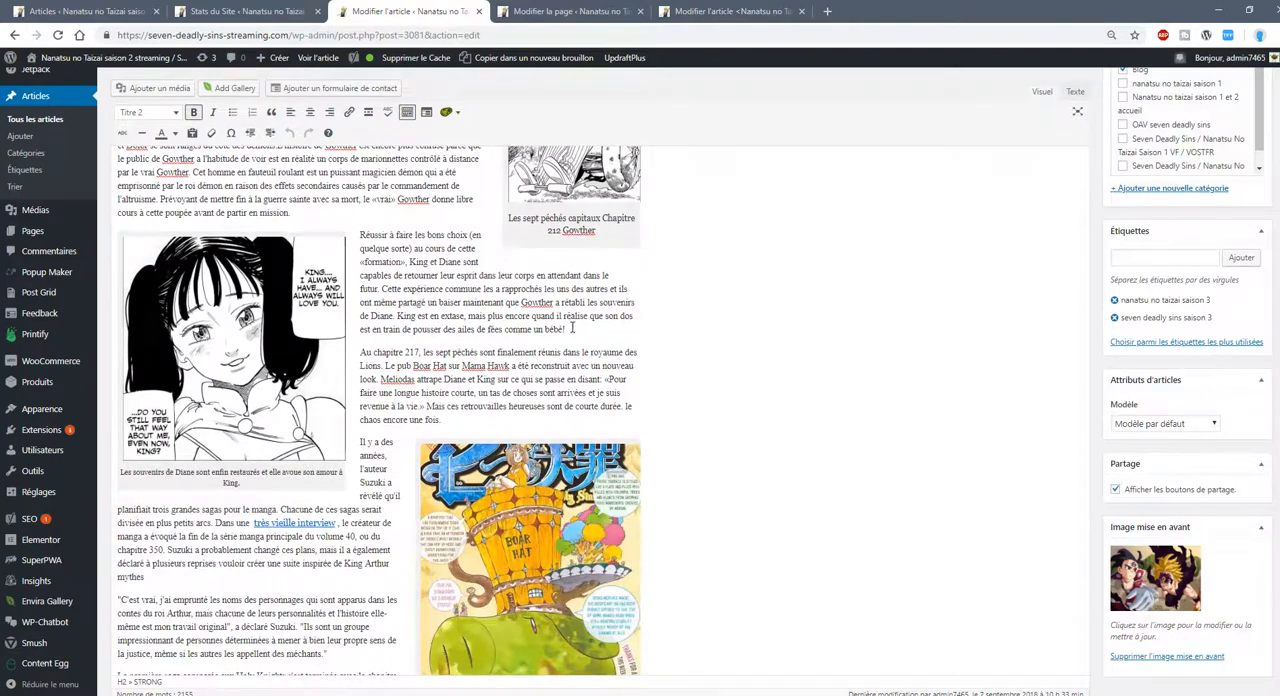
# Expand the Yoast SEO readability analysis and the target keyphrase section for the article.
pyautogui.scroll(-10, 570, 322)
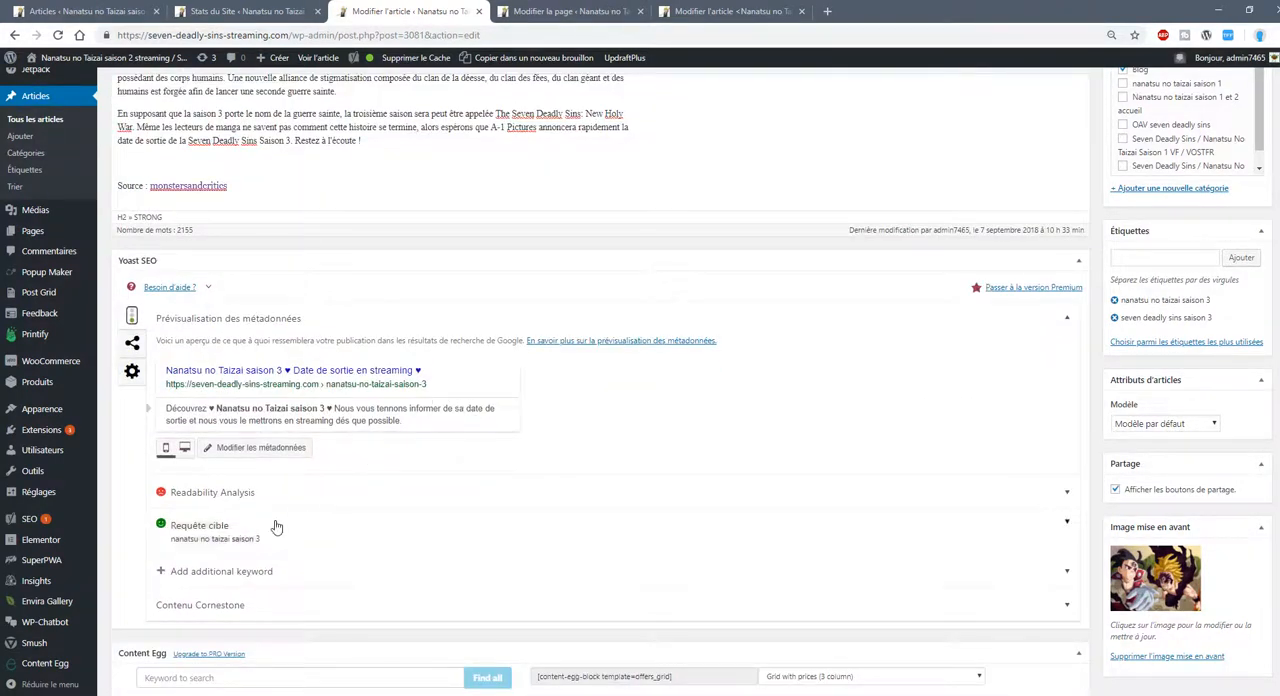
pyautogui.scroll(-1, 270, 530)
pyautogui.click(288, 358)
pyautogui.scroll(-2, 300, 385)
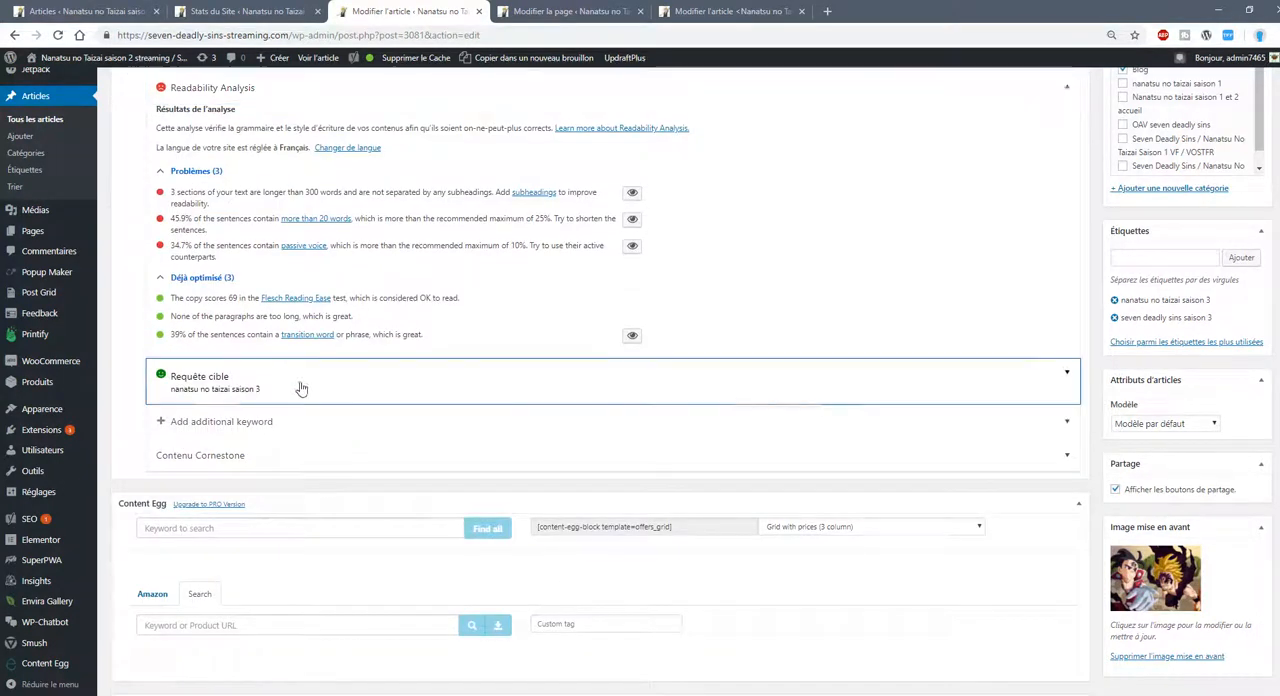
pyautogui.click(301, 388)
pyautogui.scroll(3, 270, 360)
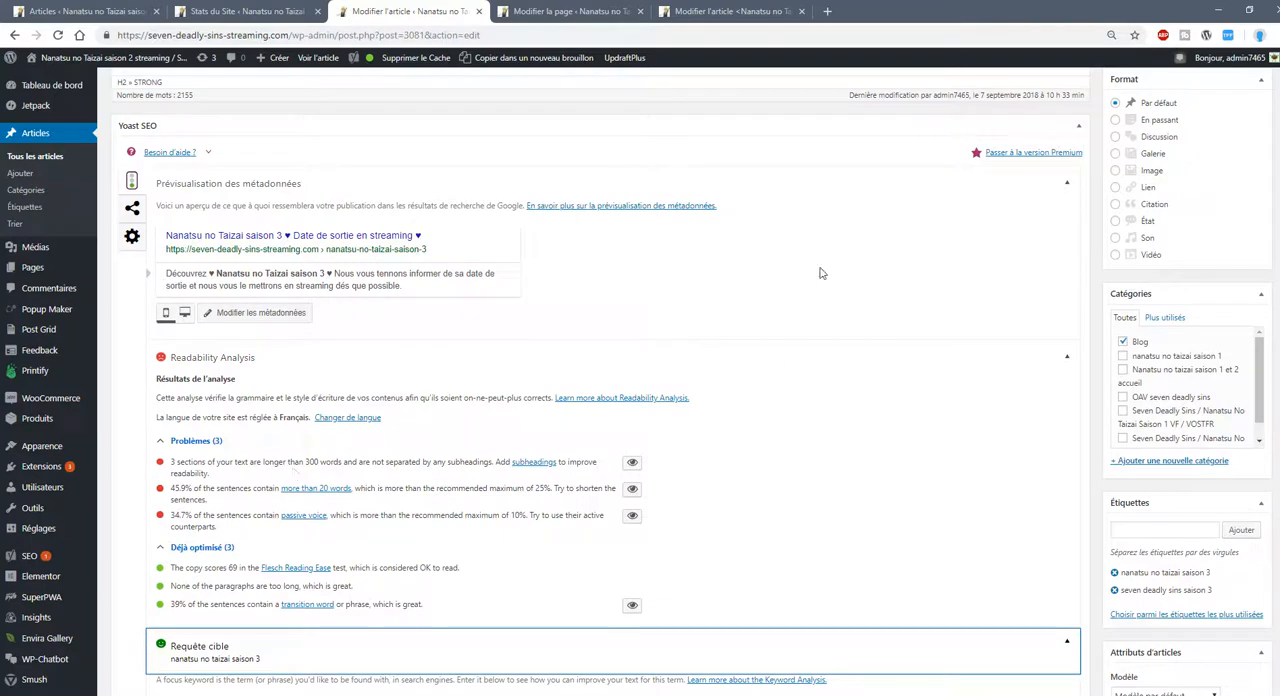
# Translate the page into French and highlight the 300-word threshold in the first readability problem.
pyautogui.rightClick(519, 429)
pyautogui.click(588, 562)
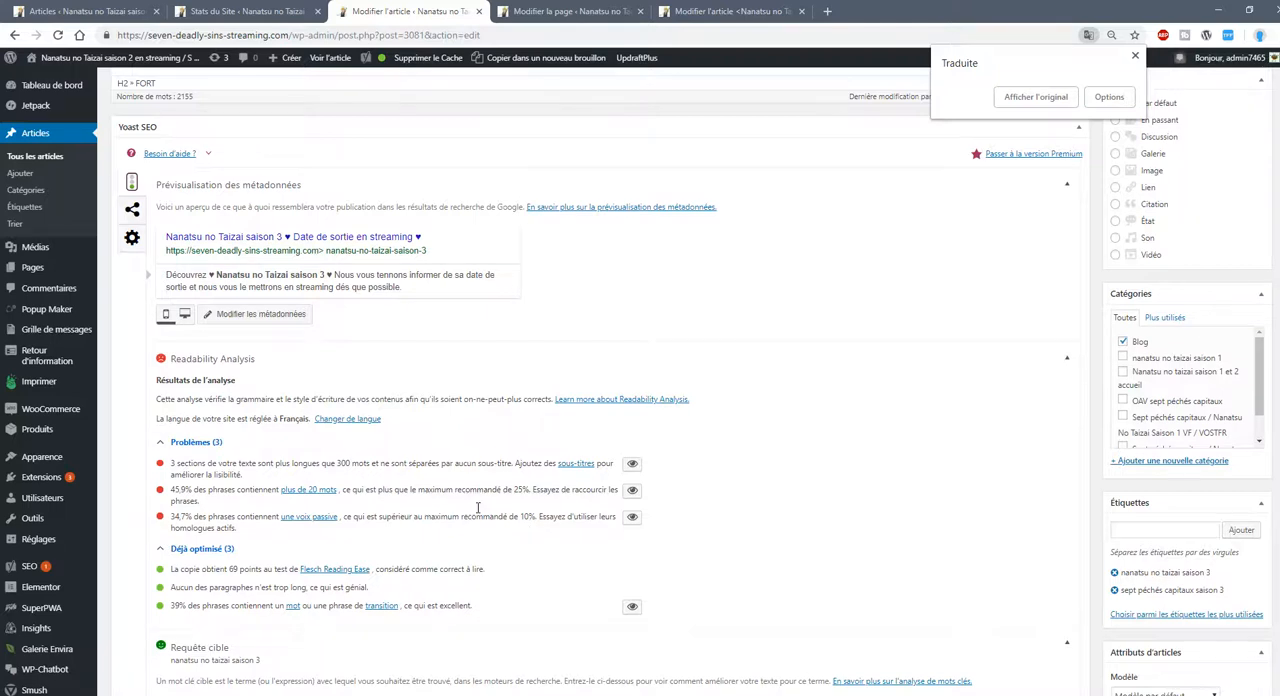
pyautogui.doubleClick(343, 463)
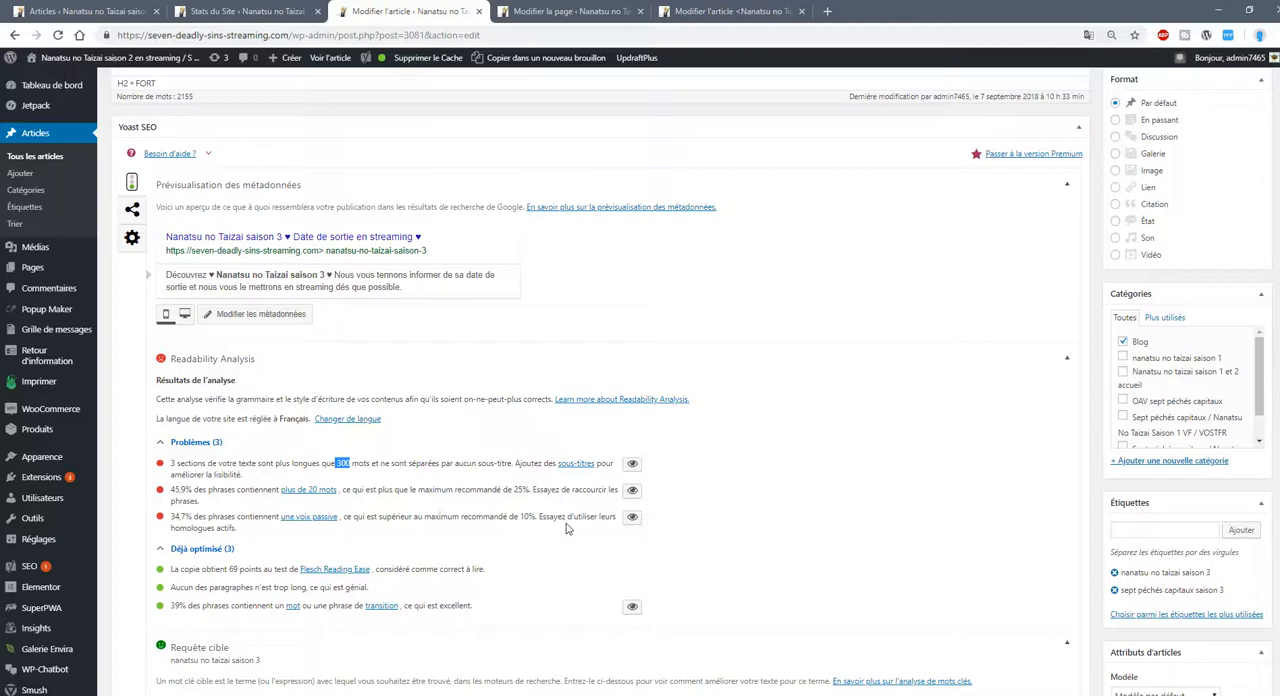
# Review the article's readability results and highlight the focus keyword "nanatsu no taizai saison 3" in the target keyphrase section.
pyautogui.scroll(4, 535, 393)
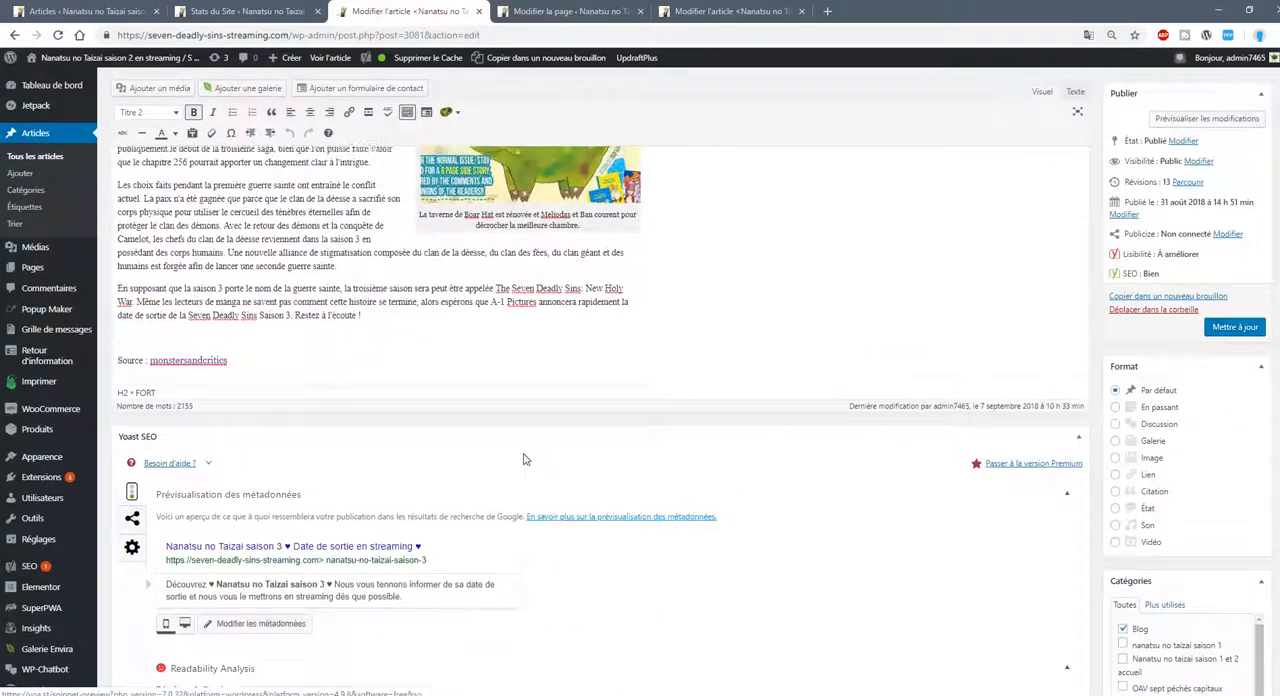
pyautogui.scroll(-4, 505, 480)
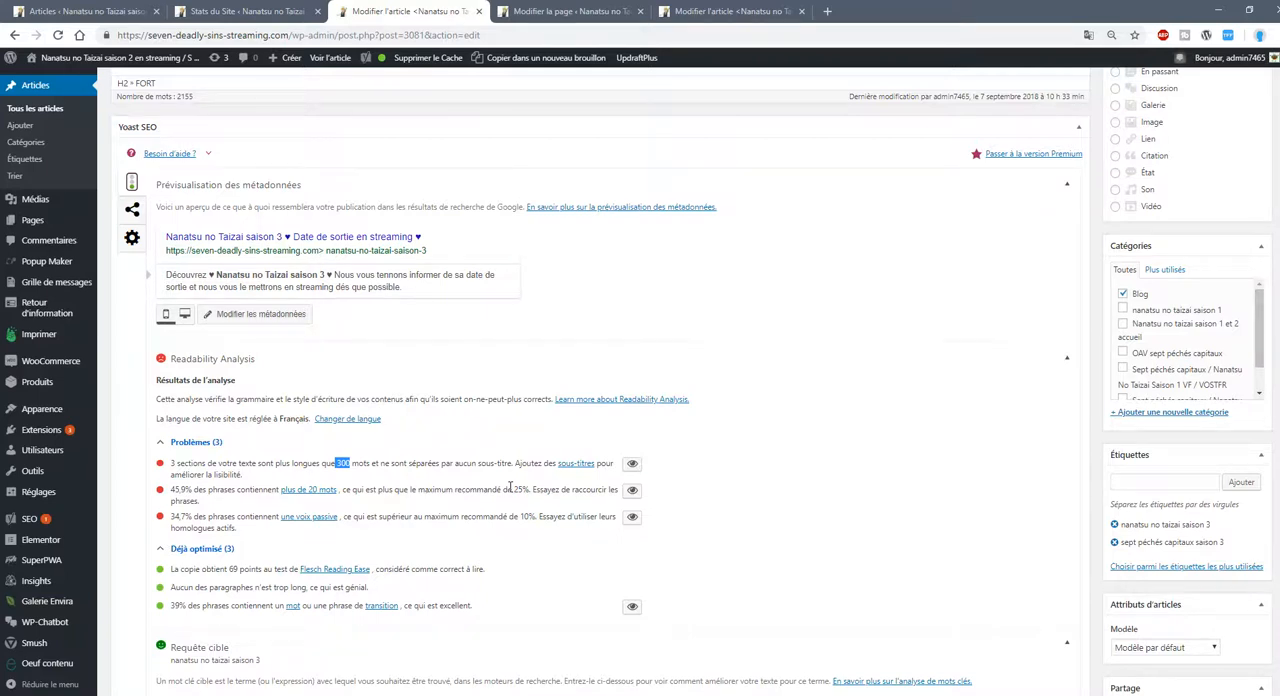
pyautogui.scroll(-4, 337, 337)
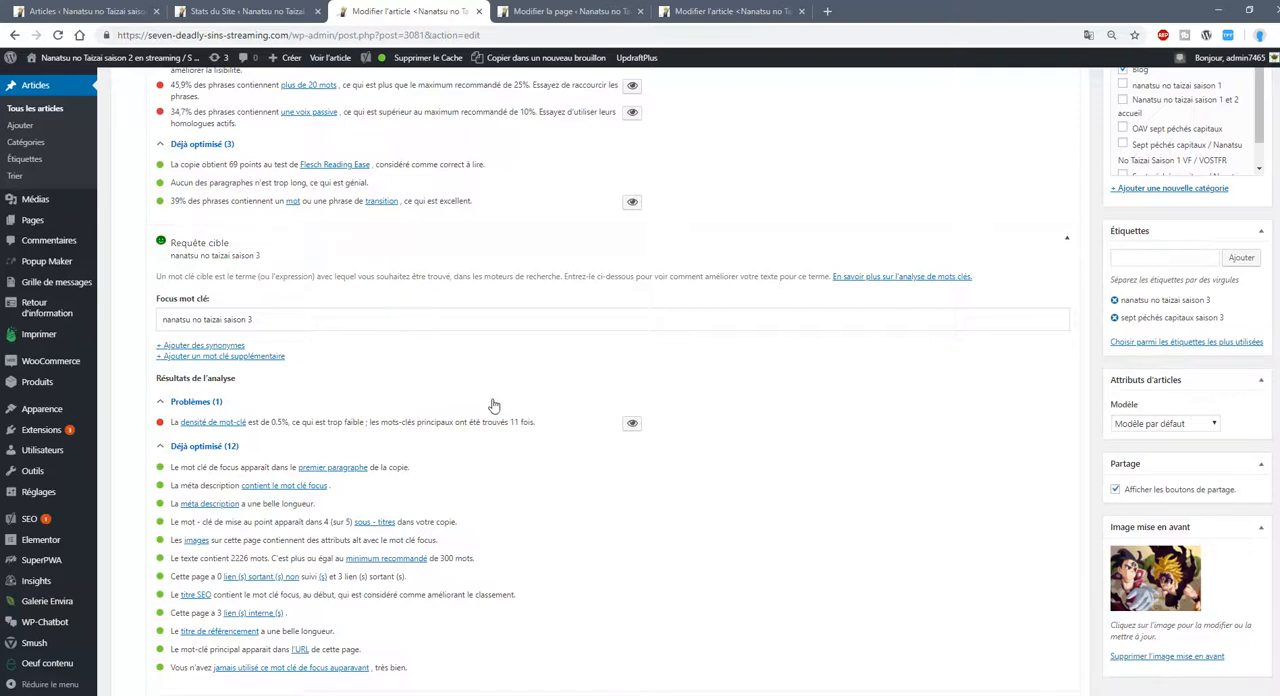
pyautogui.click(280, 318)
pyautogui.hotkey('ctrl', 'a')
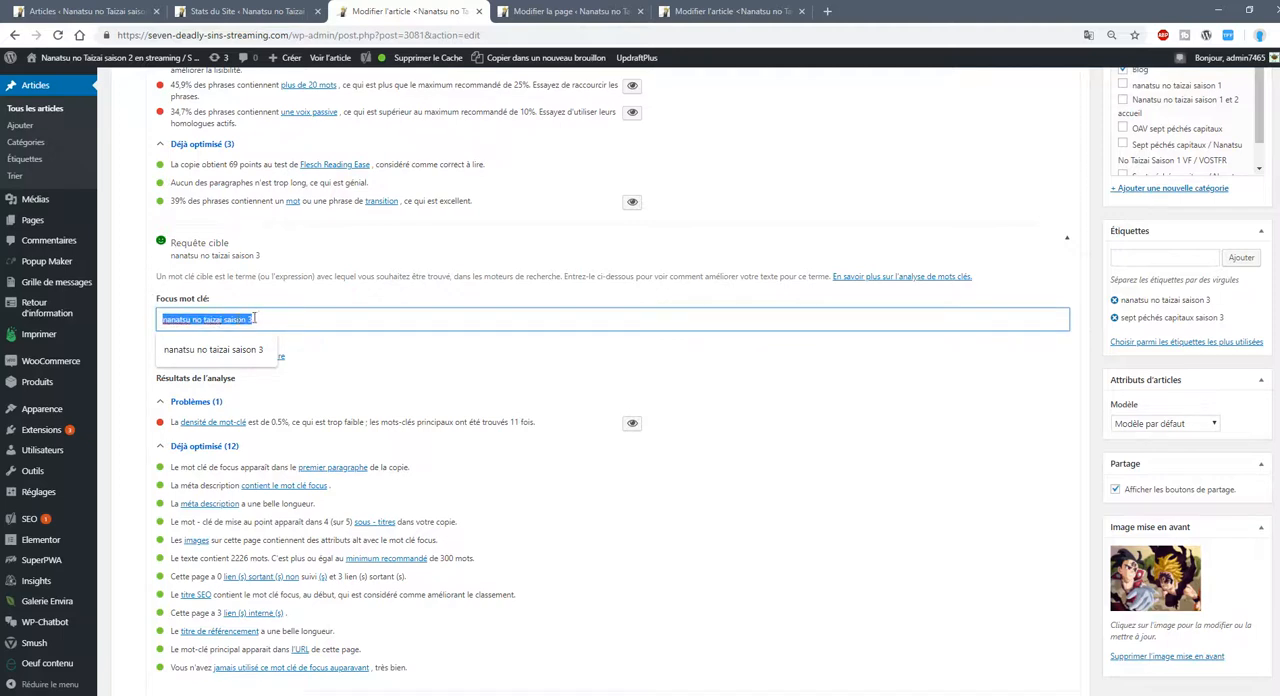
pyautogui.doubleClick(264, 319)
pyautogui.hotkey('ctrl', 'a')
# Examine the keyphrase analysis checks and the article's word count, highlighting the outbound links and first-paragraph keyword entries.
pyautogui.scroll(-1, 250, 363)
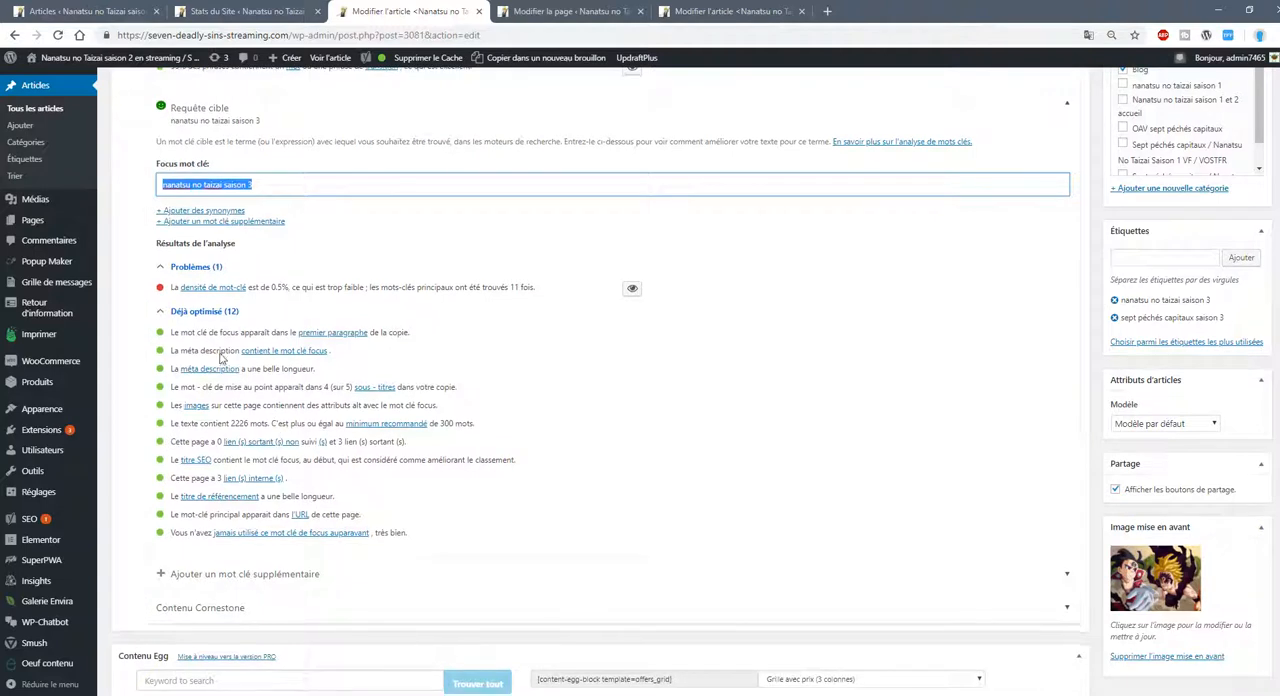
pyautogui.moveTo(178, 335); pyautogui.dragTo(351, 406)
pyautogui.moveTo(266, 423); pyautogui.dragTo(406, 441)
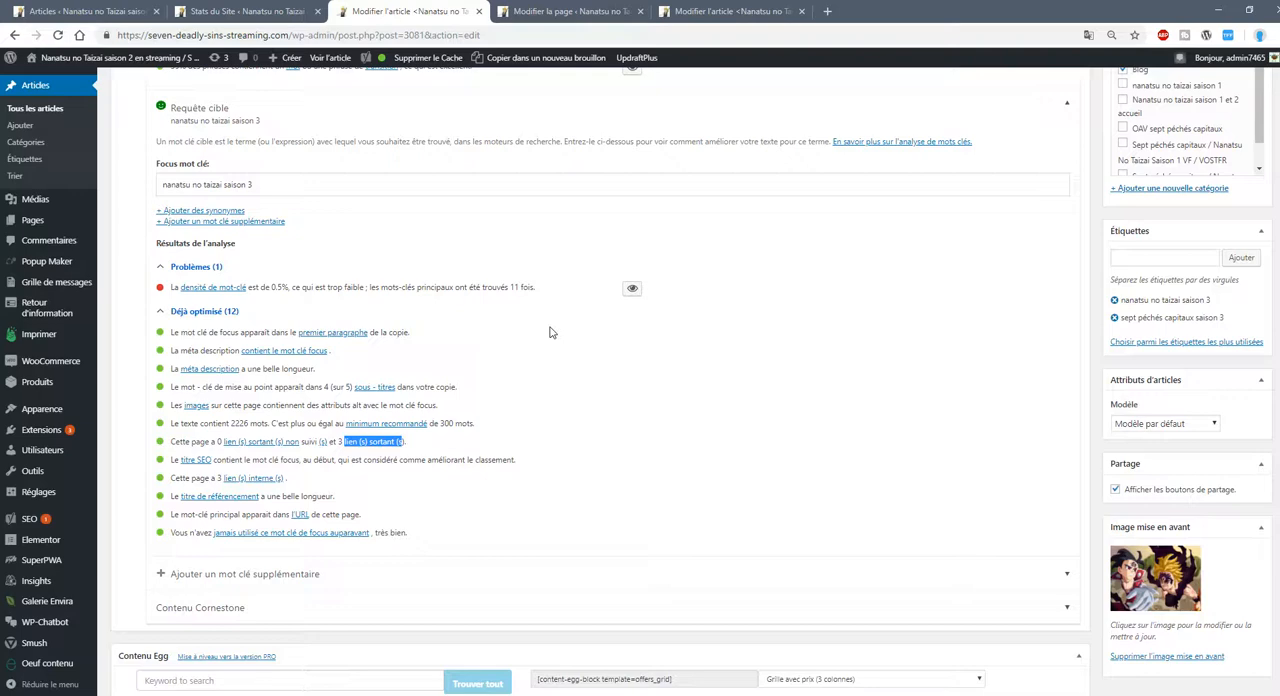
pyautogui.scroll(10, 470, 340)
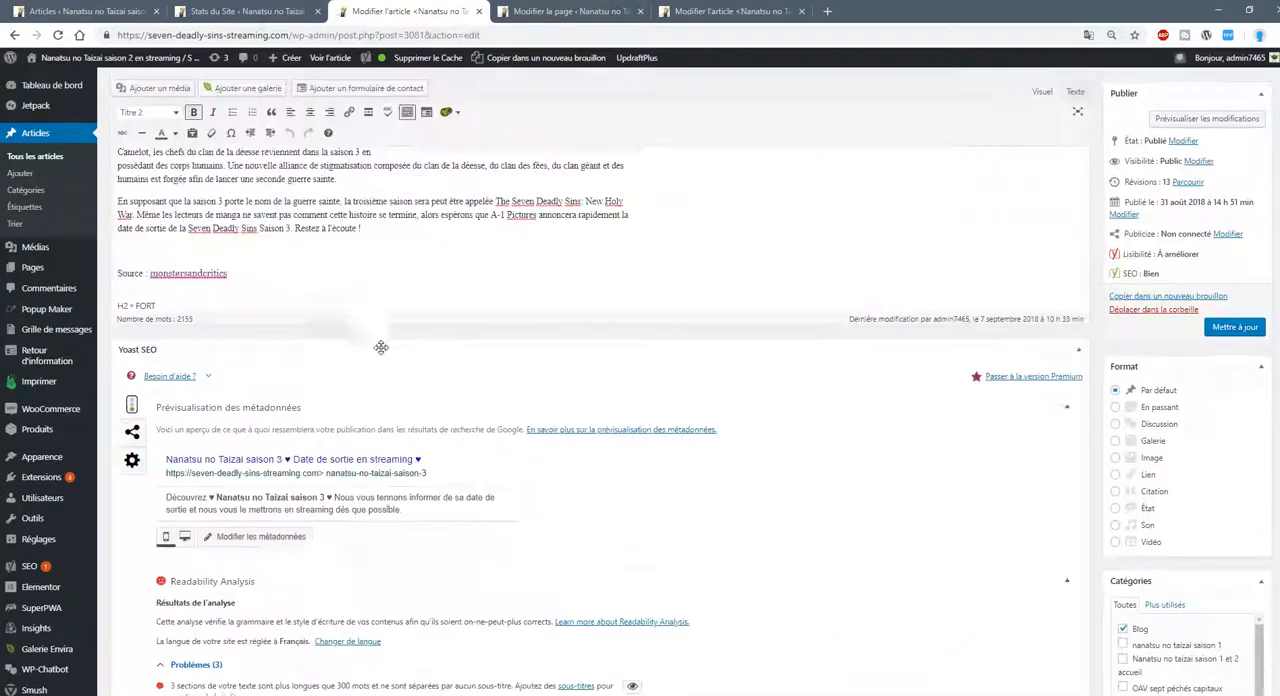
pyautogui.scroll(1, 390, 349)
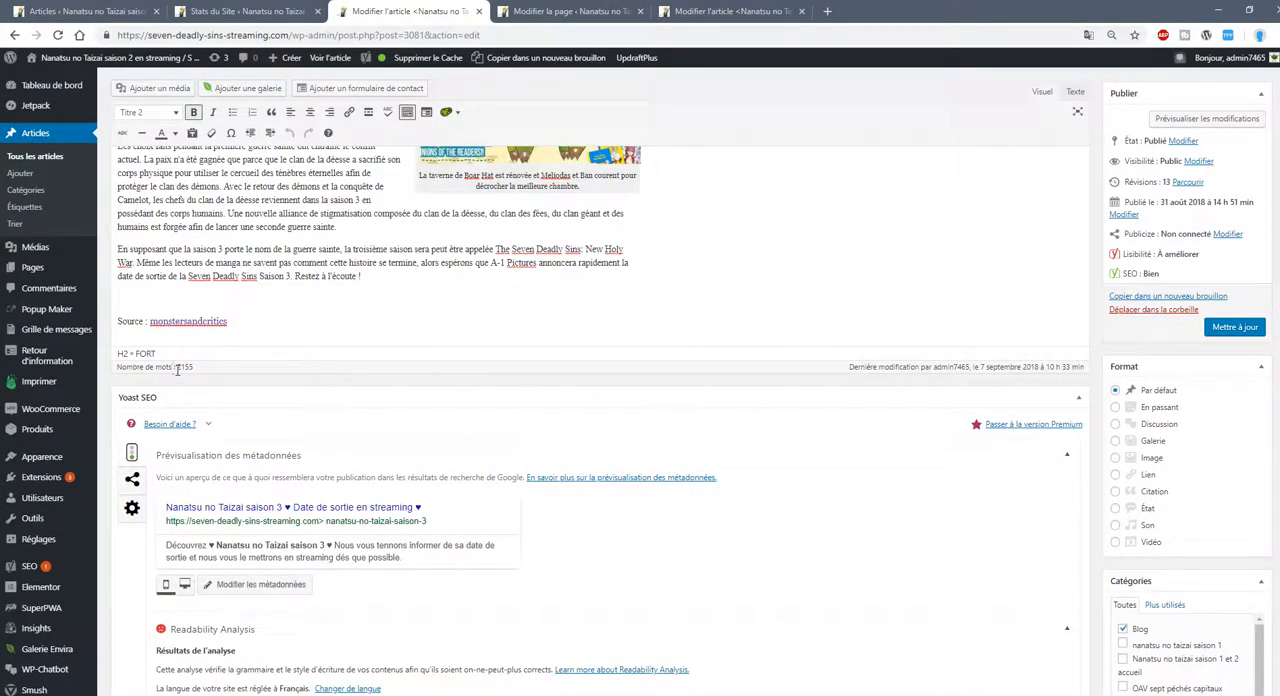
pyautogui.scroll(-10, 490, 440)
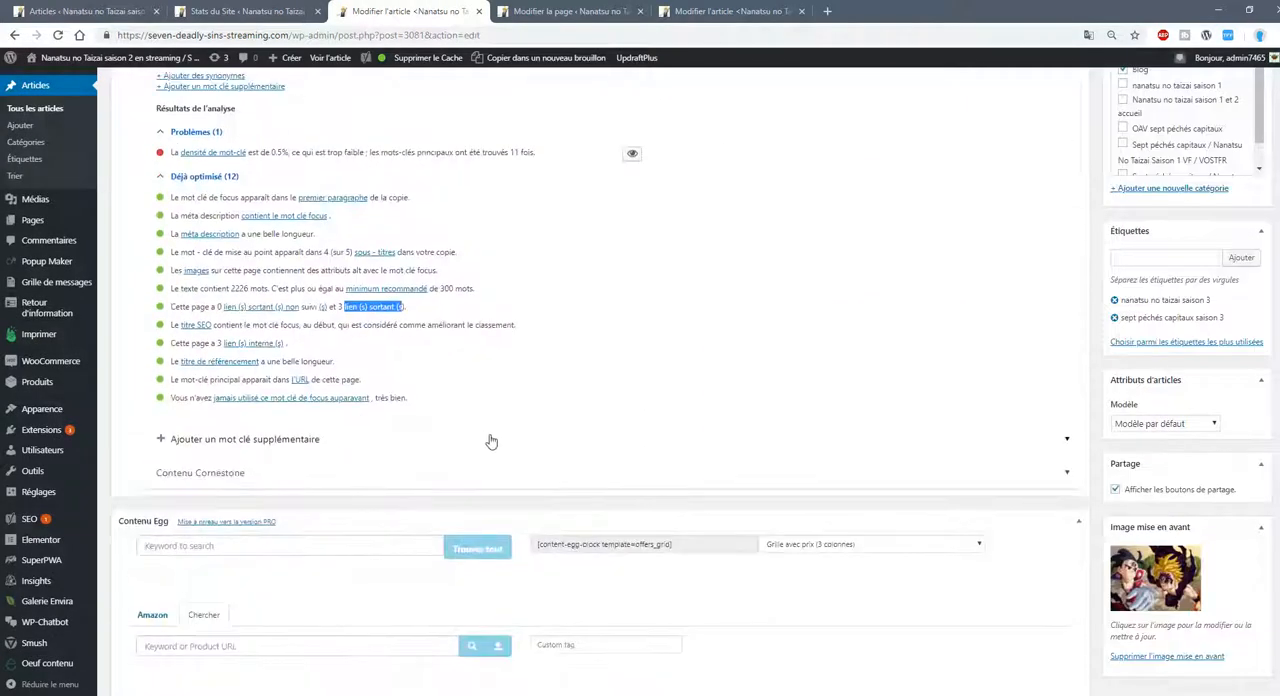
pyautogui.scroll(3, 423, 320)
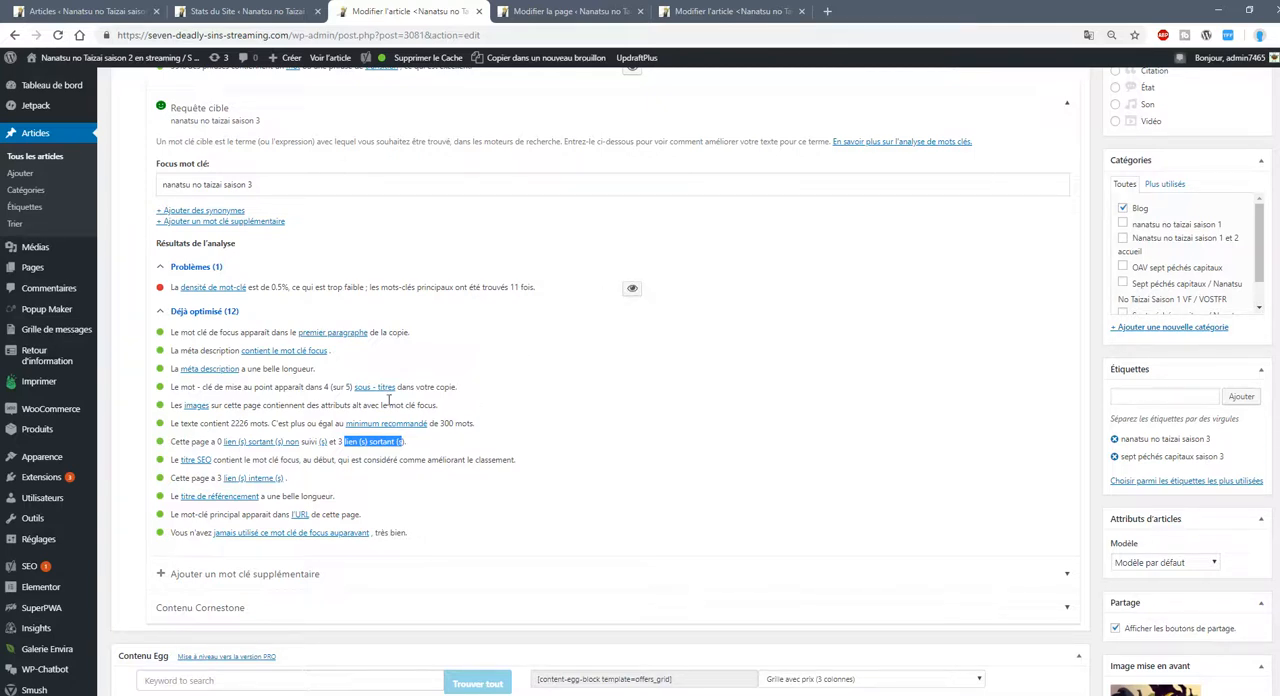
pyautogui.moveTo(180, 332); pyautogui.dragTo(276, 334)
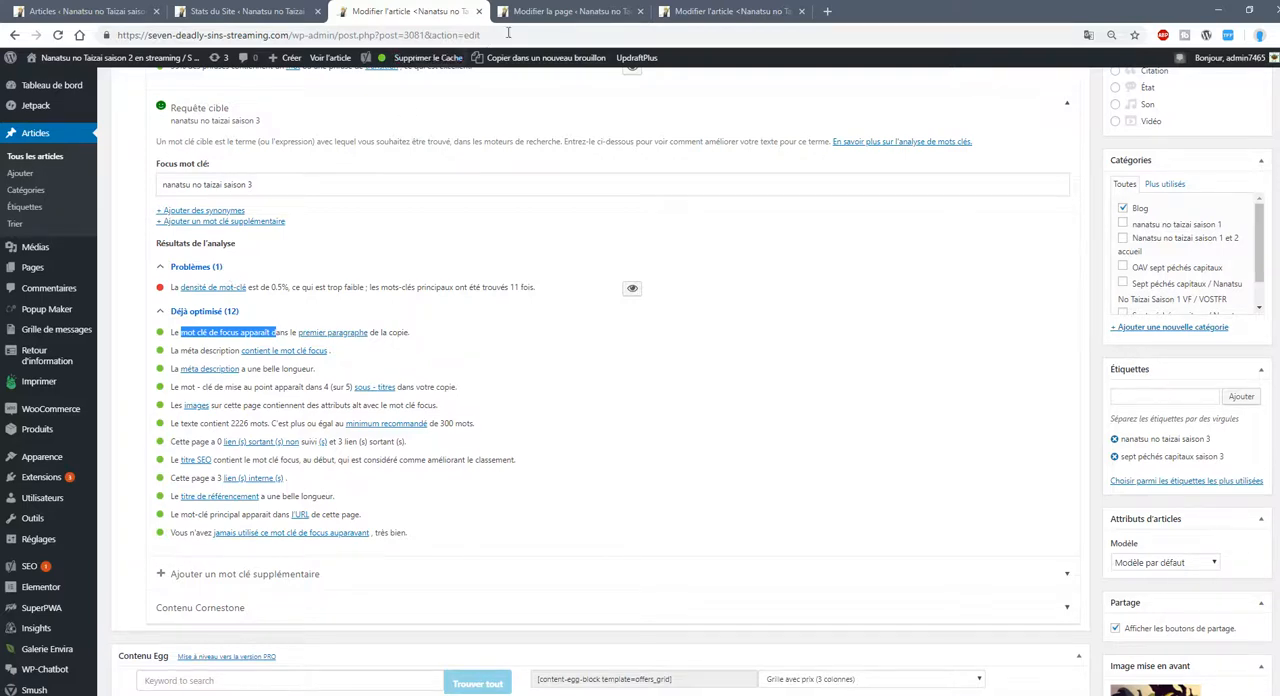
# Switch to the open editor of the page "Regarder Nanatsu No Taizai Saison 2" and review its introduction, trailer and synopsis.
pyautogui.click(552, 12)
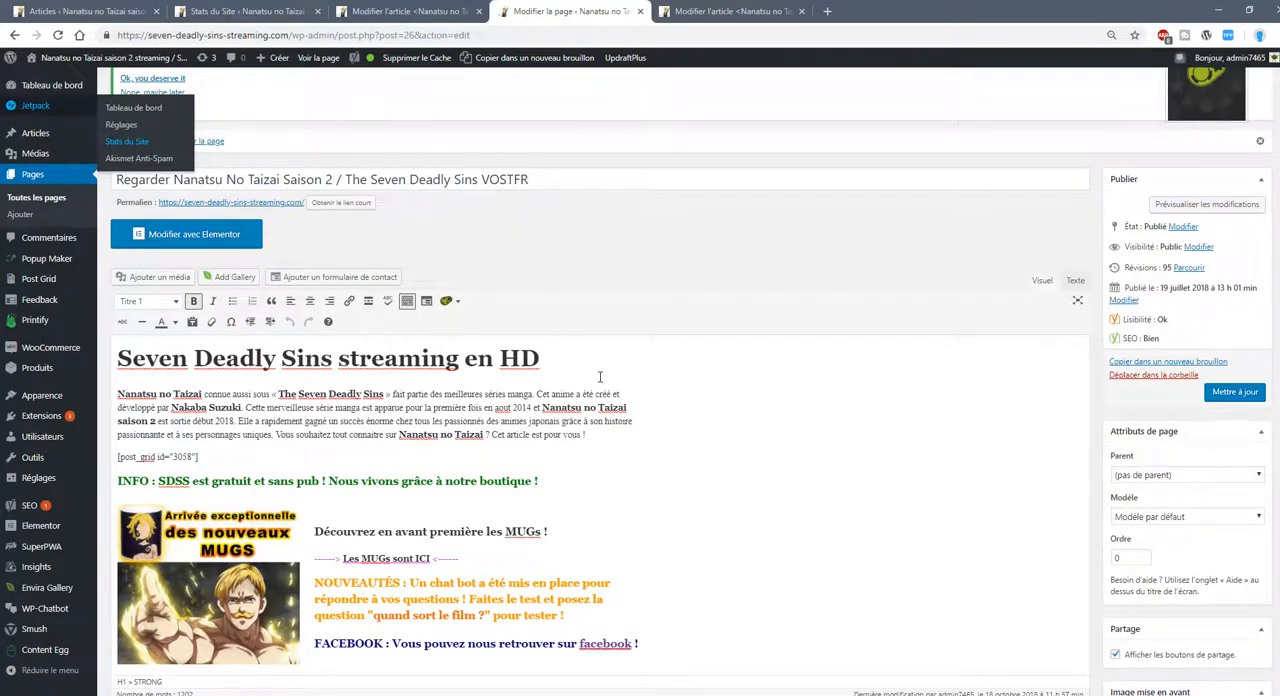
pyautogui.scroll(-2, 670, 422)
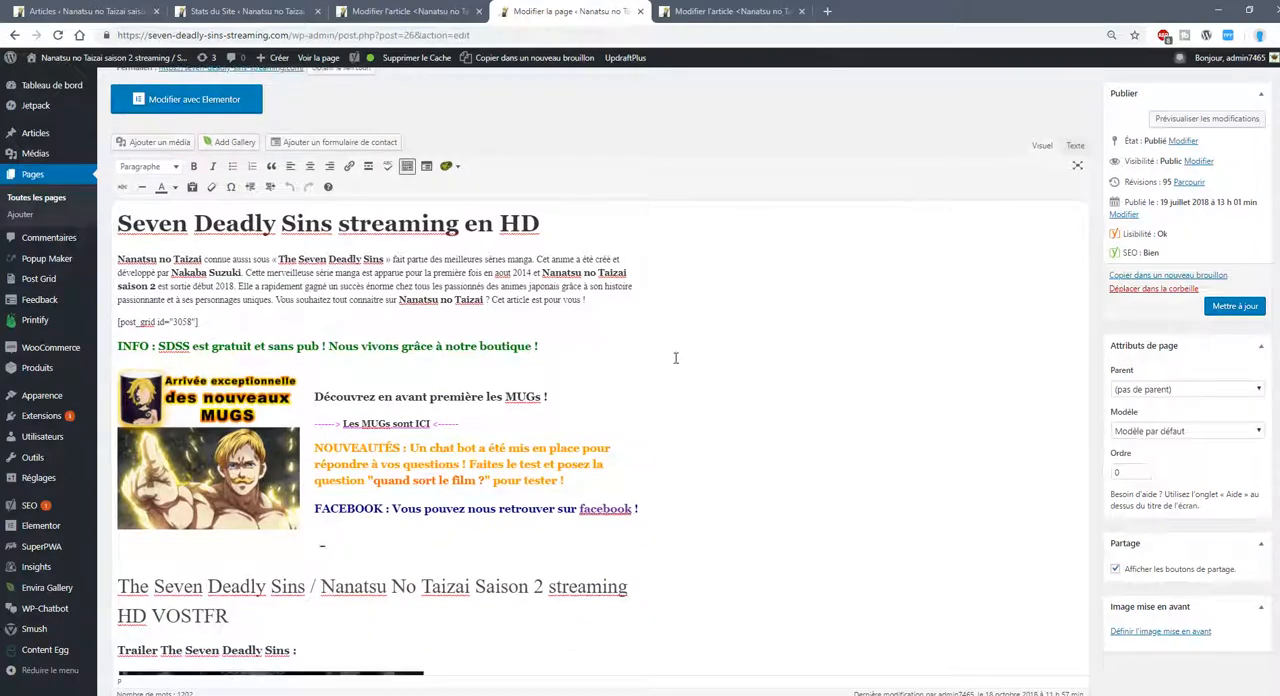
pyautogui.scroll(-3, 640, 355)
pyautogui.scroll(3, 536, 352)
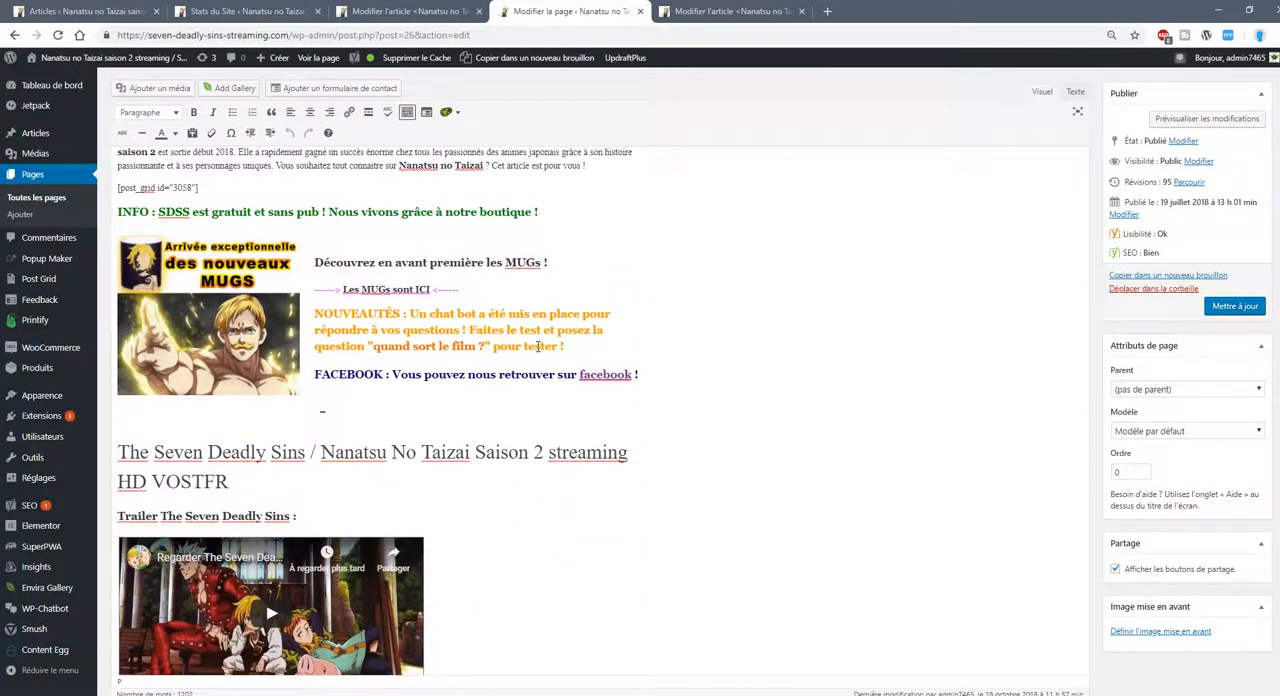
pyautogui.scroll(-6, 537, 347)
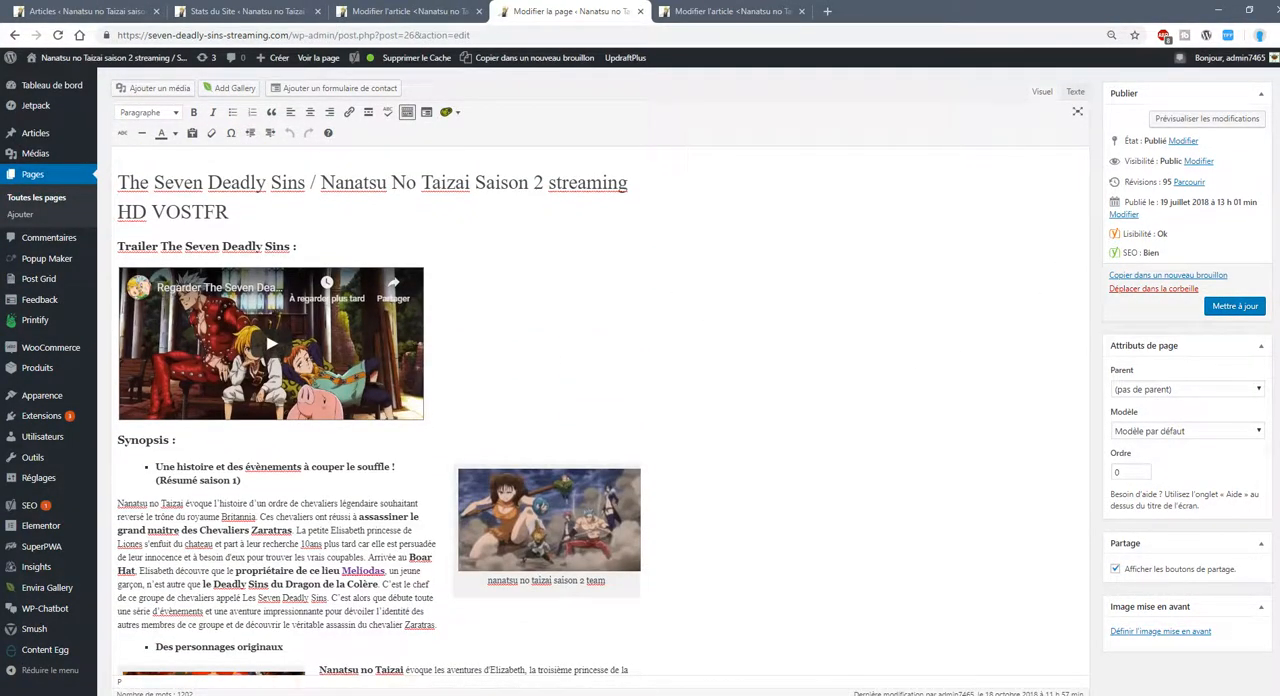
pyautogui.scroll(-3, 1266, 137)
pyautogui.scroll(6, 1266, 137)
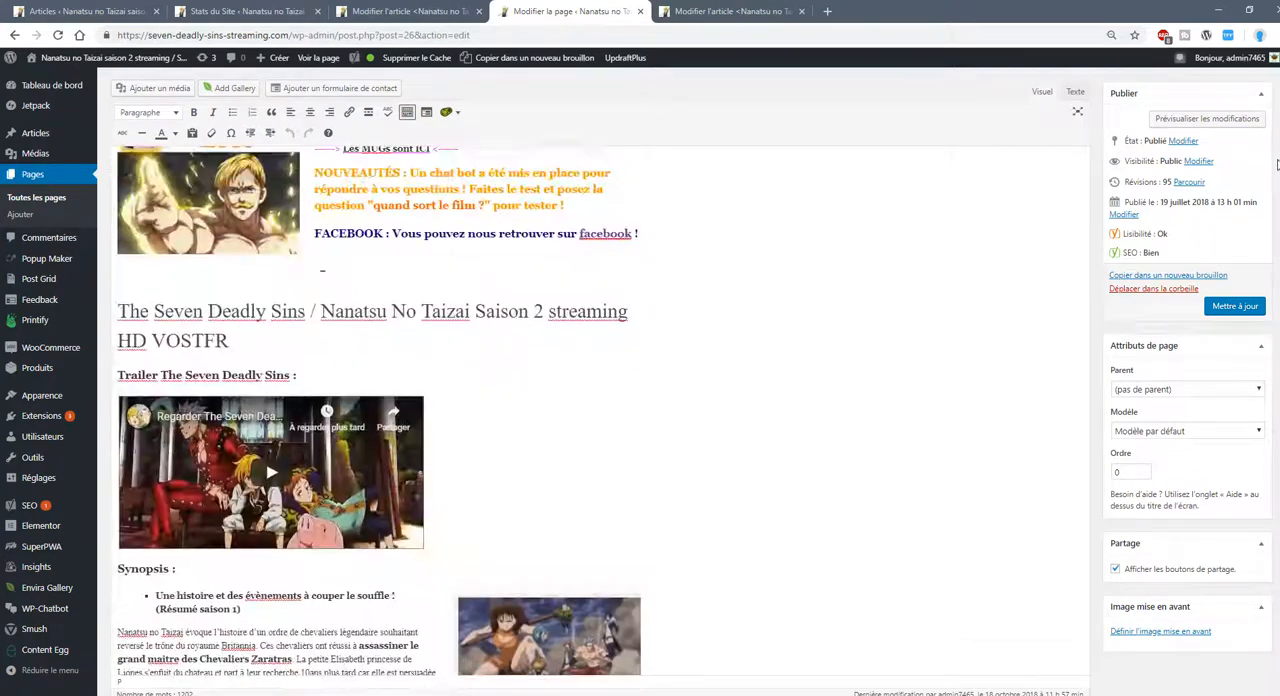
pyautogui.scroll(2, 1266, 137)
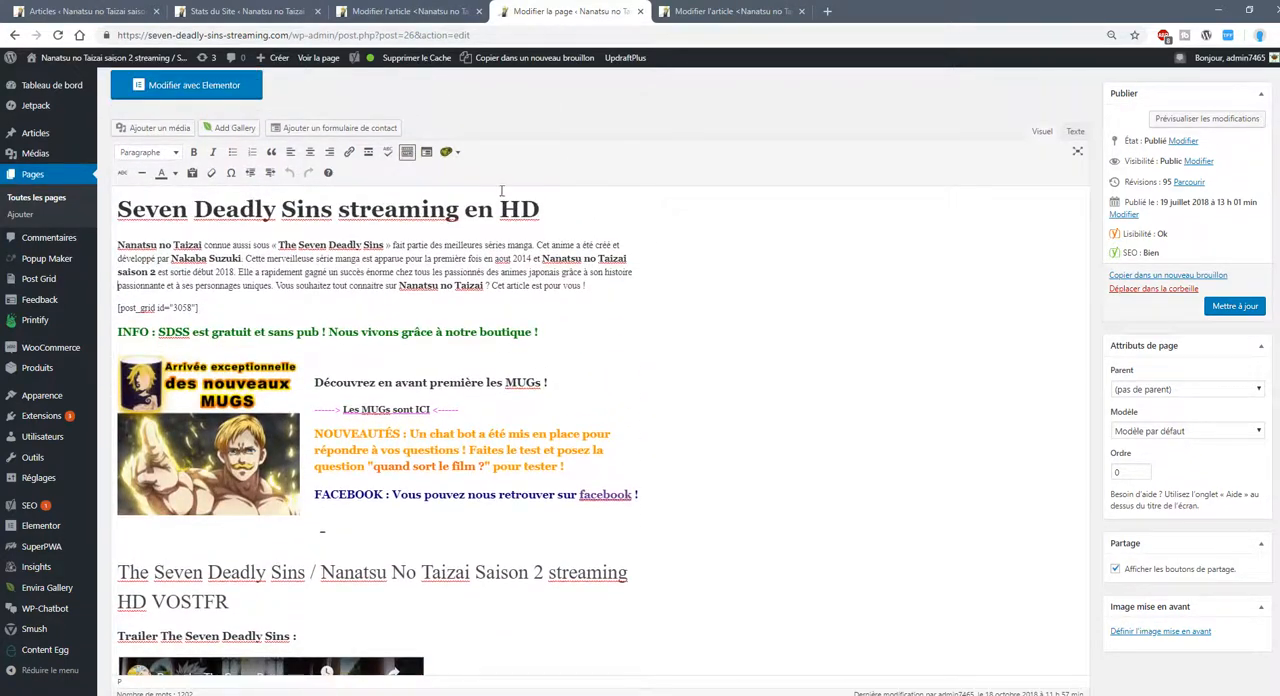
# Check the heading level of "The Seven Deadly Sins / Nanatsu No Taizai Saison 2 streaming HD VOSTFR" and skim the synopsis sections below.
pyautogui.scroll(-4, 571, 396)
pyautogui.click(270, 370)
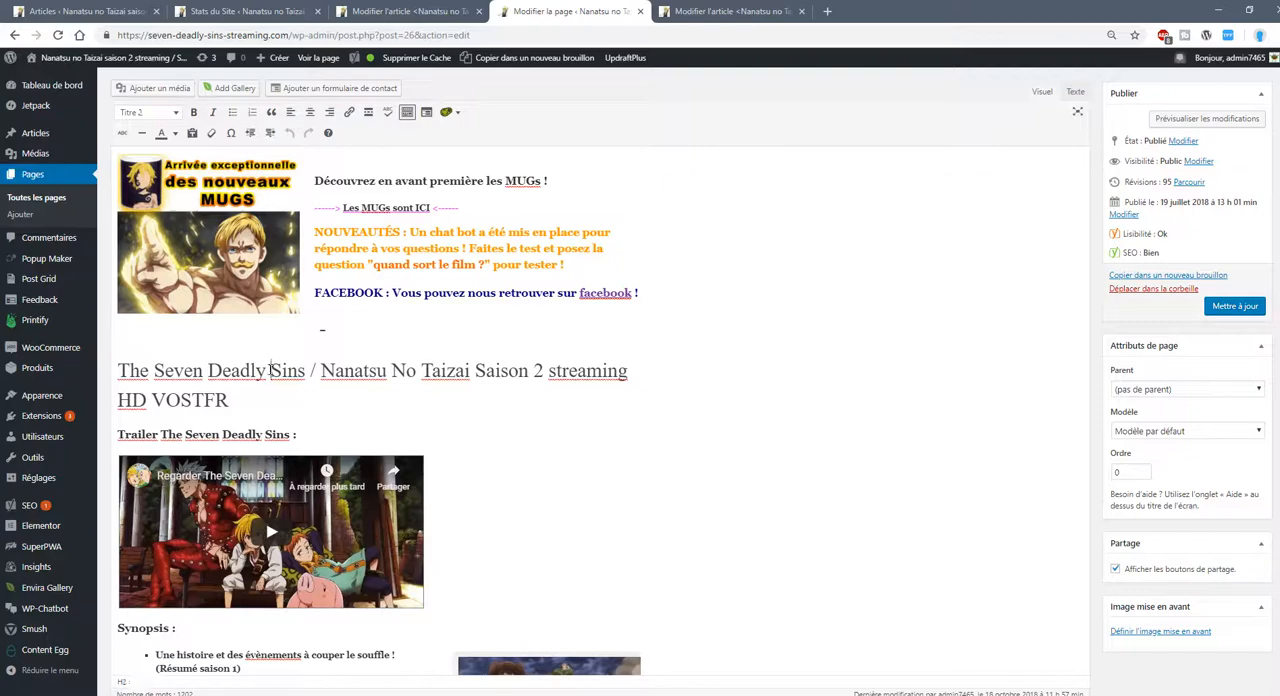
pyautogui.scroll(-4, 294, 412)
pyautogui.scroll(3, 294, 412)
pyautogui.scroll(1, 670, 420)
pyautogui.scroll(4, 670, 400)
pyautogui.scroll(-12, 670, 400)
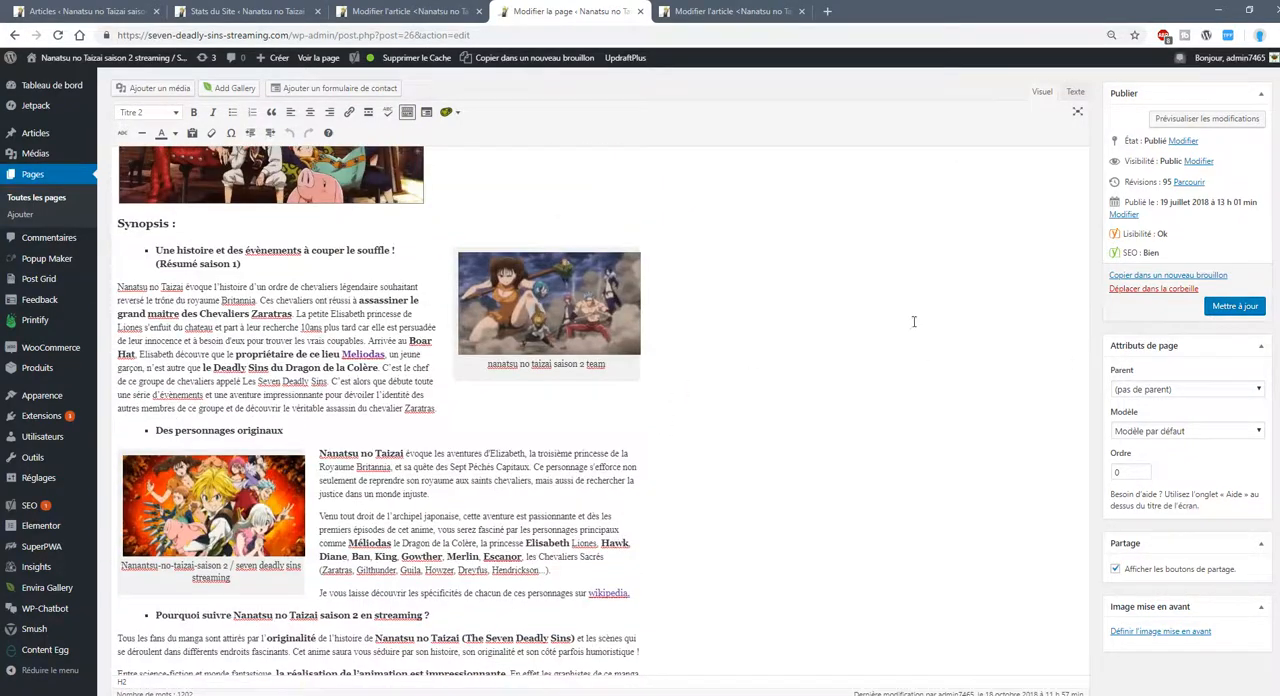
# Go to the end of the page content and highlight the line "Bande annonce Nanatsu no taizai saison 2 youtube" above the embedded video.
pyautogui.moveTo(1277, 224); pyautogui.dragTo(1220, 321)
pyautogui.scroll(-5, 1210, 360)
pyautogui.scroll(10, 1195, 430)
pyautogui.moveTo(1192, 454); pyautogui.dragTo(1277, 551)
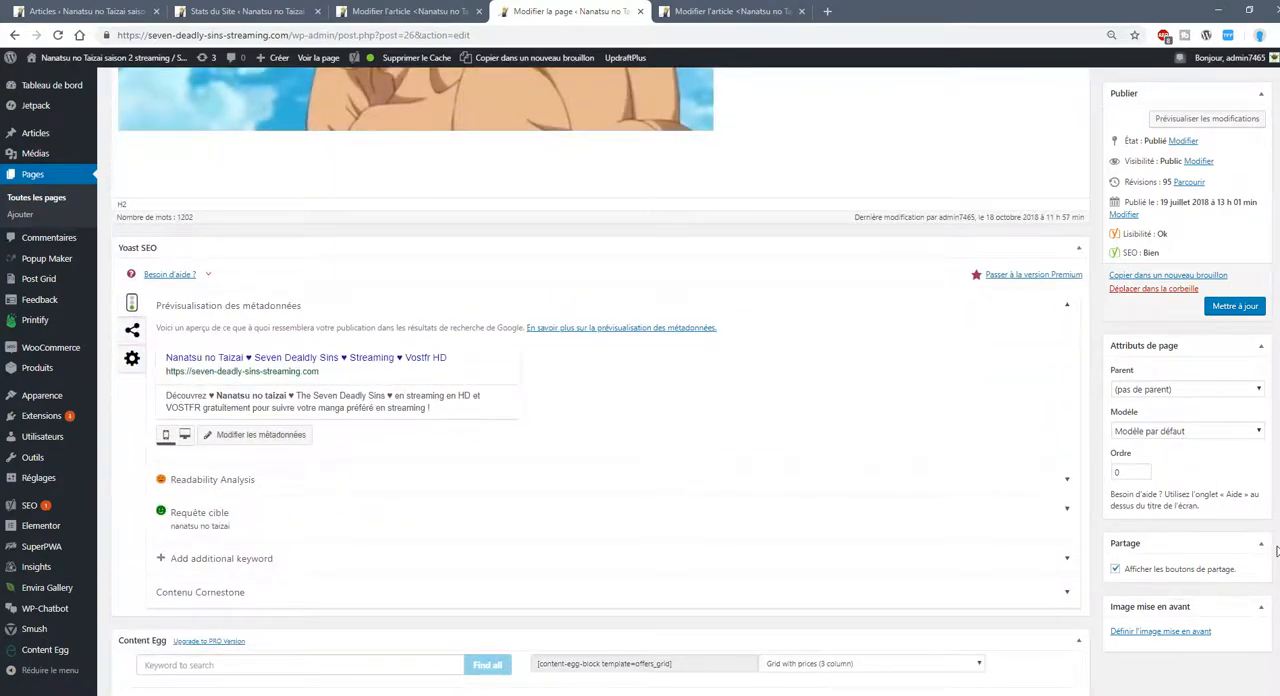
pyautogui.scroll(5, 560, 420)
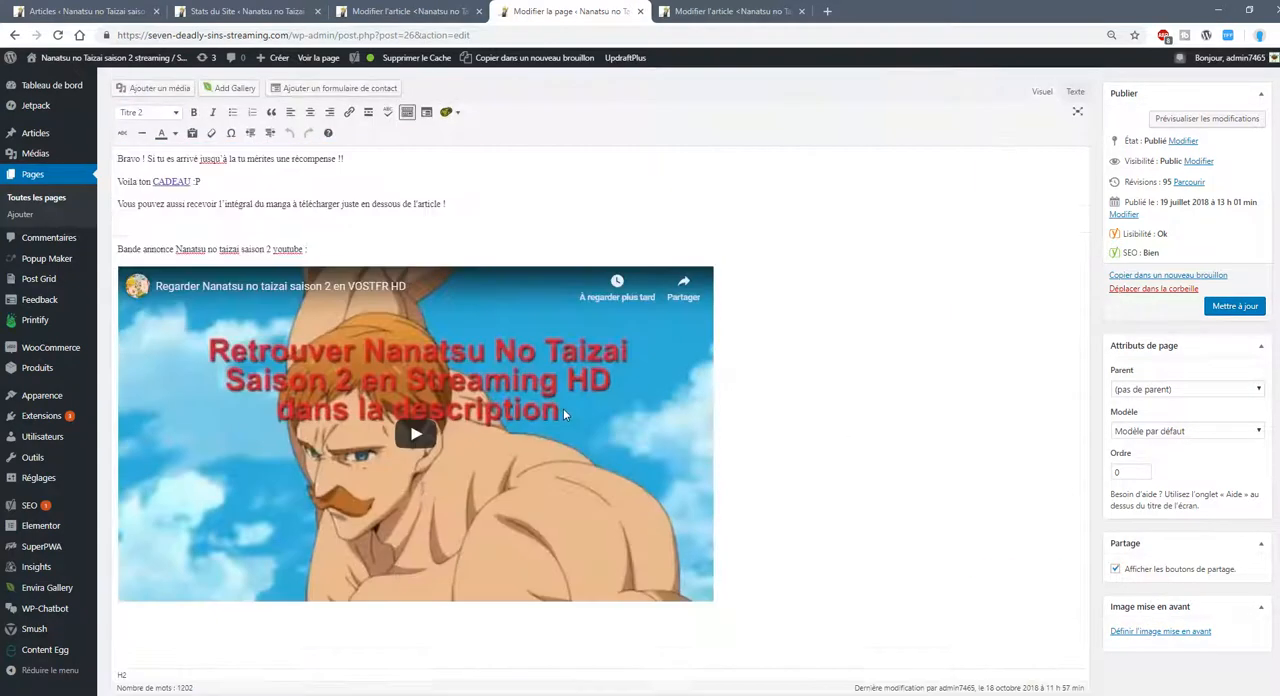
pyautogui.moveTo(308, 250); pyautogui.dragTo(127, 249)
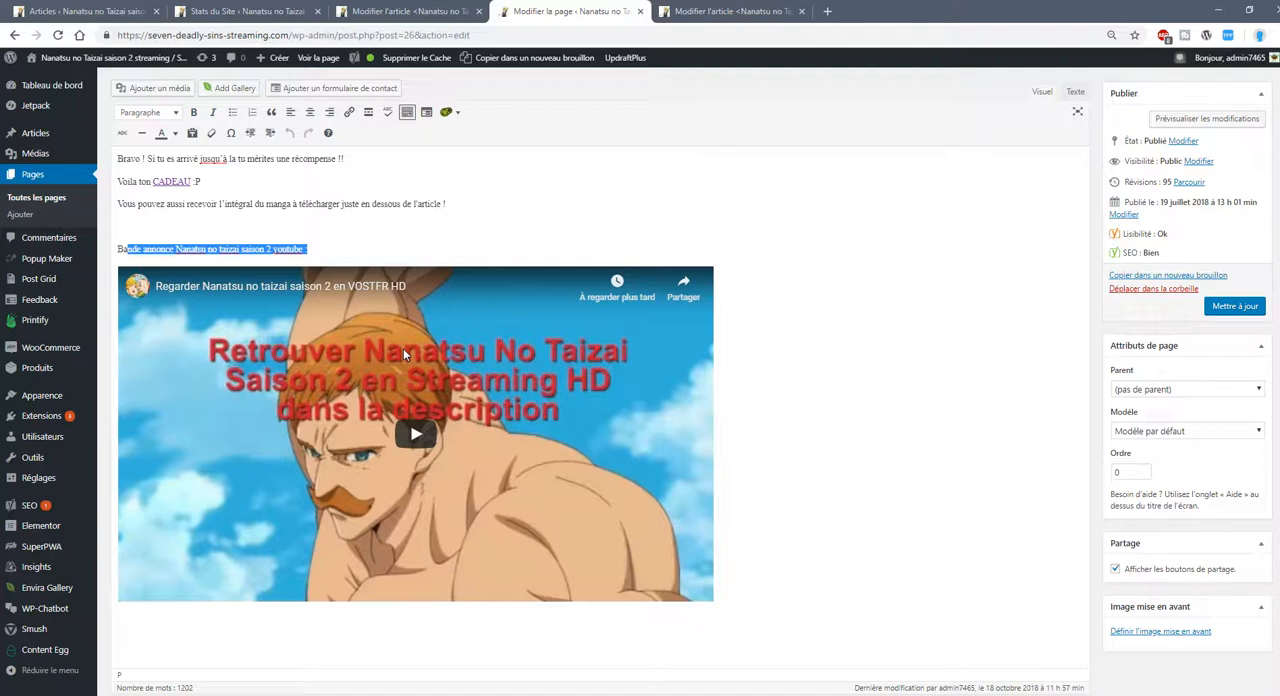
# Expand the page's target keyphrase analysis, inspect its readability analysis, and collapse the readability section again.
pyautogui.scroll(-5, 403, 348)
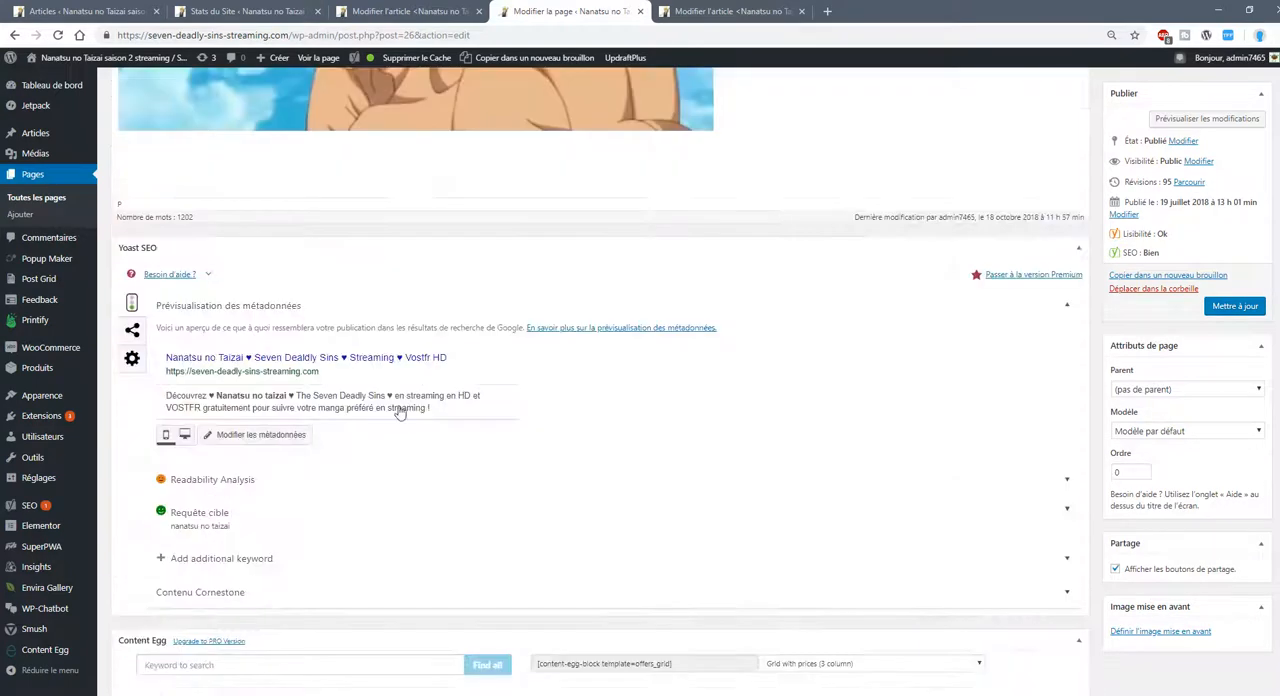
pyautogui.click(213, 528)
pyautogui.scroll(-3, 386, 520)
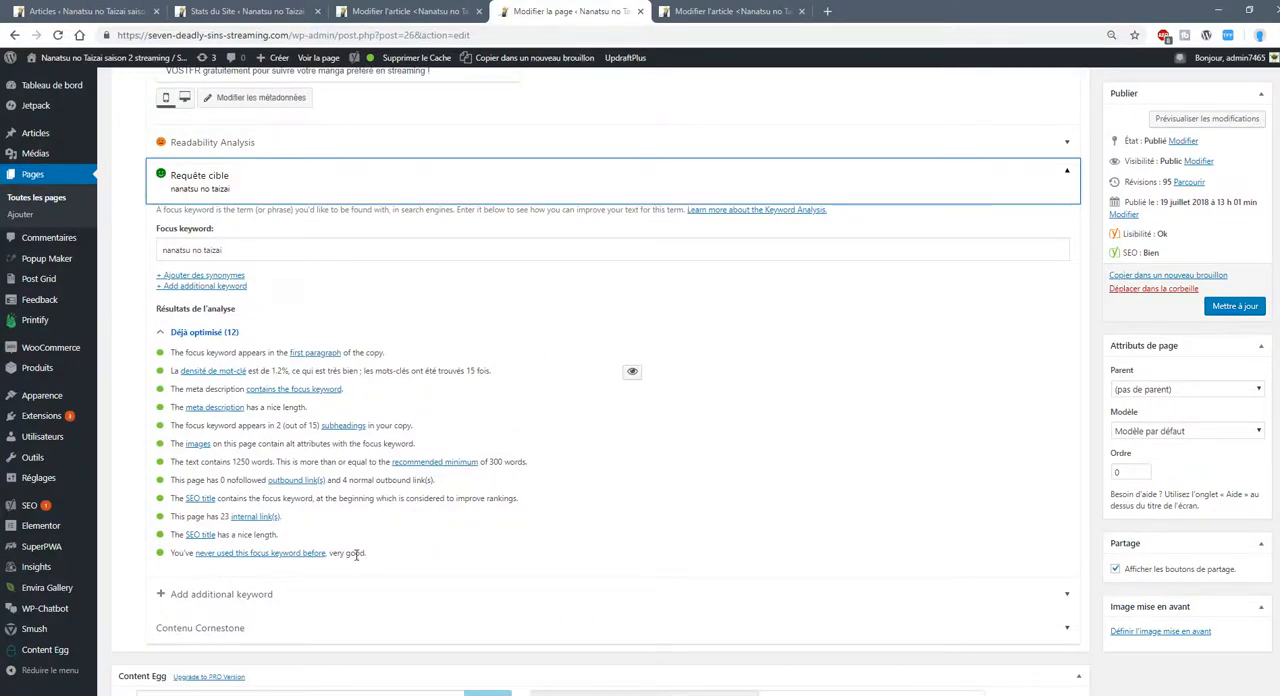
pyautogui.click(256, 150)
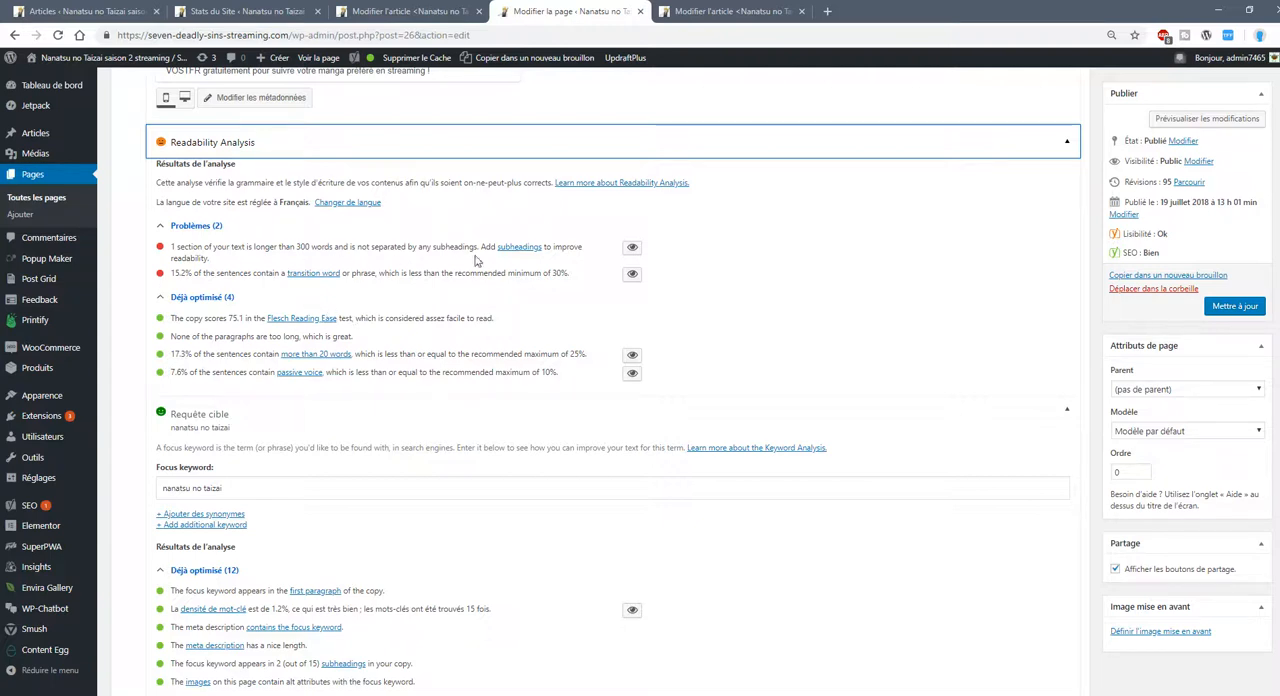
pyautogui.click(270, 150)
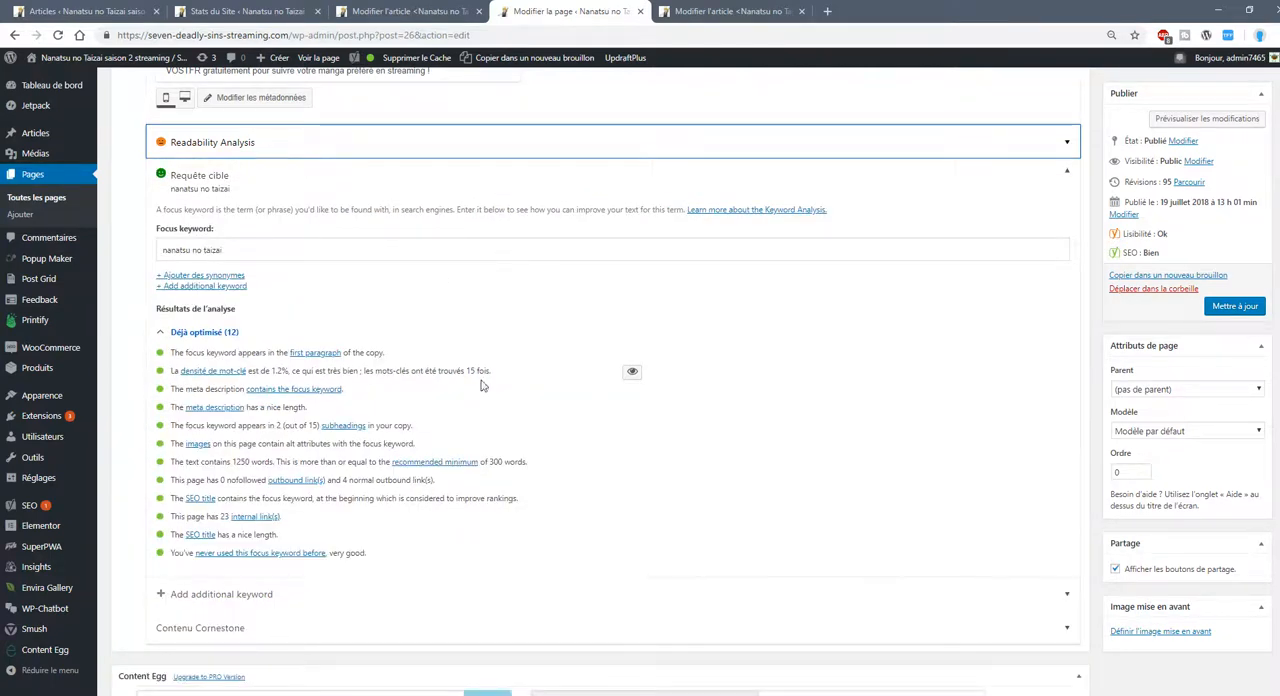
pyautogui.scroll(10, 626, 331)
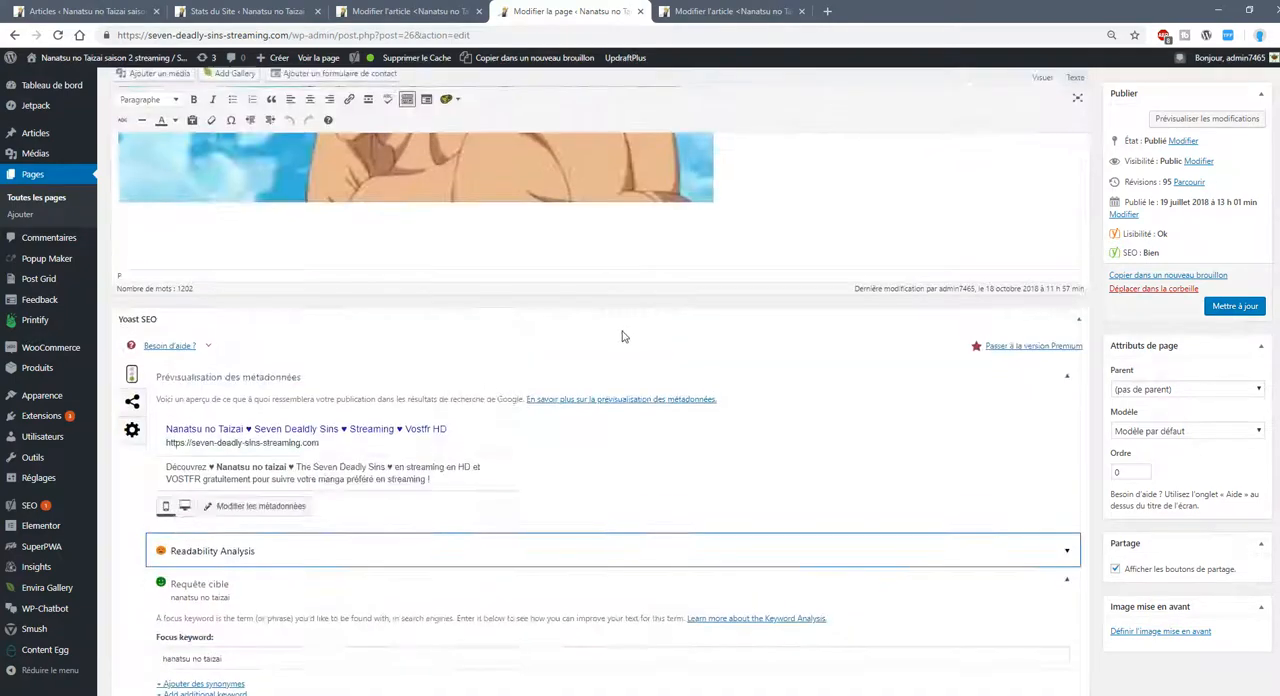
pyautogui.scroll(2, 632, 335)
# Switch to the open editor of the film article "Sept péchés capitaux: Les prisonniers du ciel" and skim its content.
pyautogui.click(733, 11)
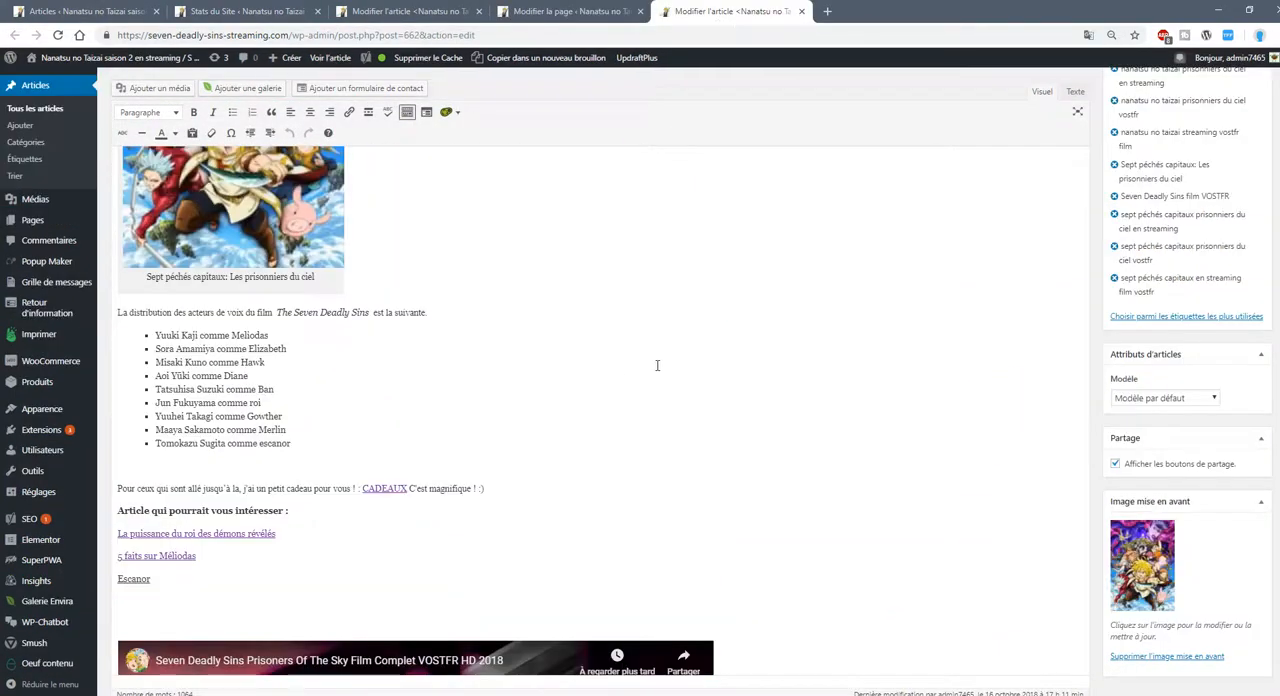
pyautogui.scroll(3, 656, 365)
pyautogui.scroll(10, 656, 365)
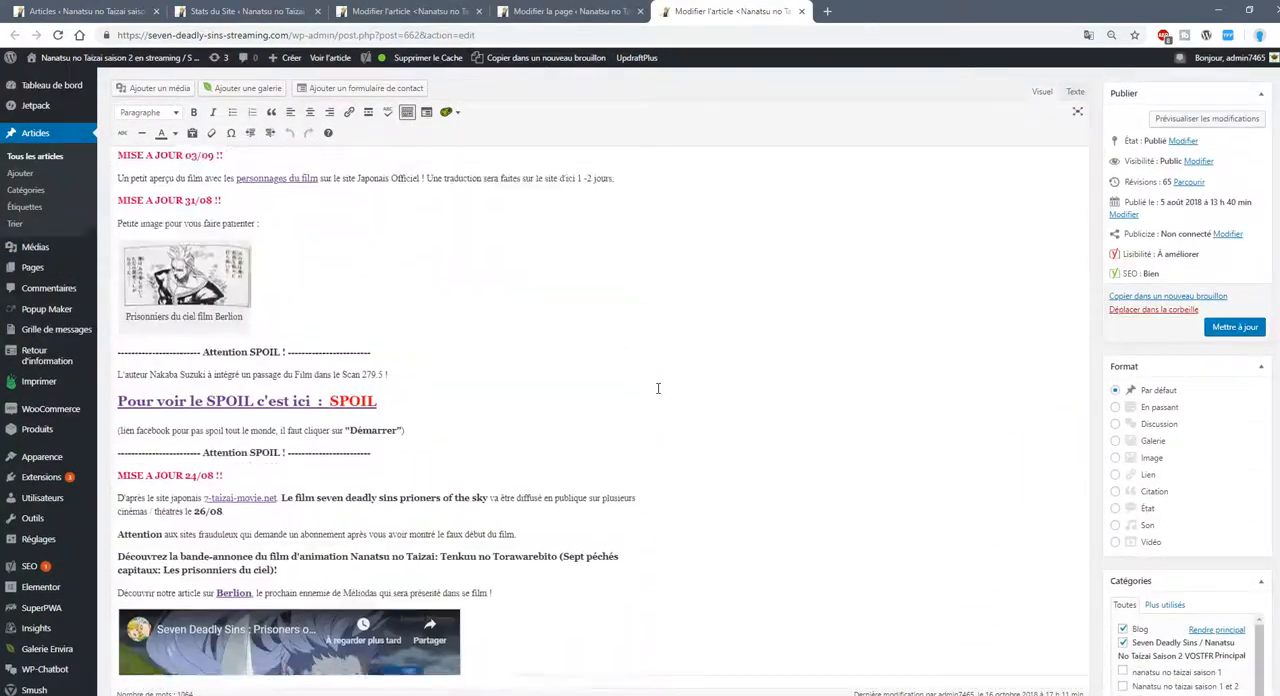
pyautogui.scroll(-15, 662, 386)
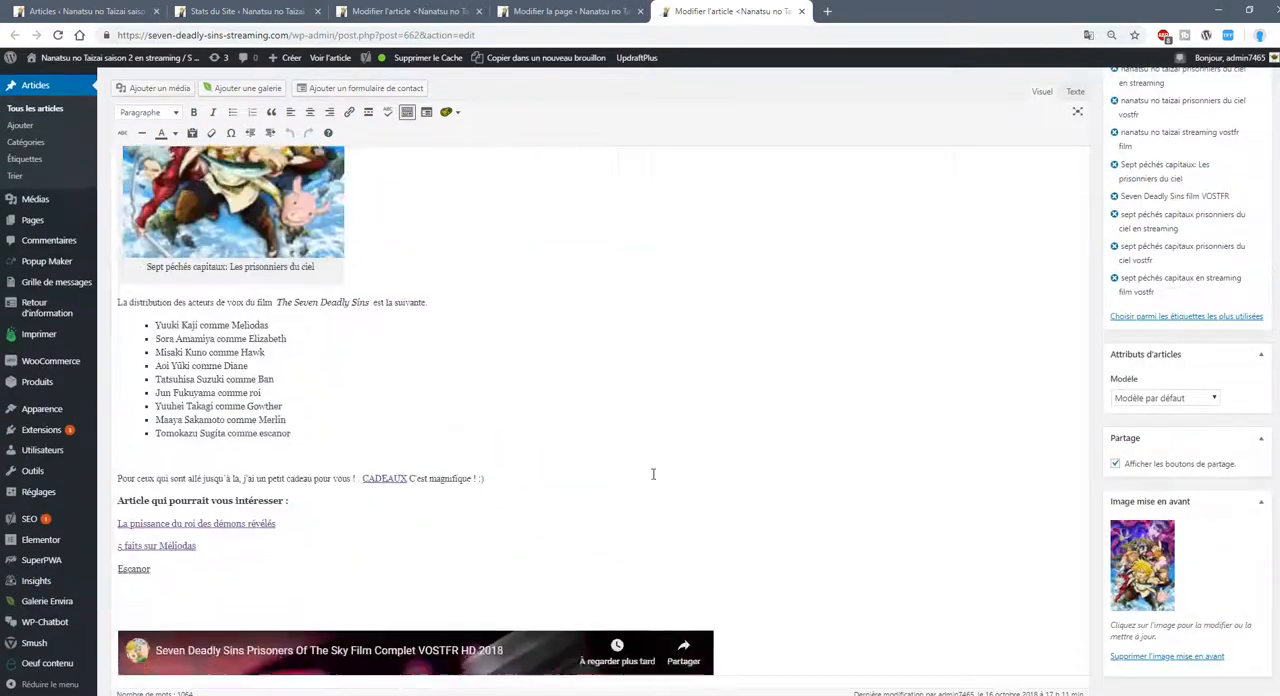
# Examine the film article's readability results and the keyphrase analysis for "seven deadly sins prisoners of the sky".
pyautogui.scroll(-10, 653, 480)
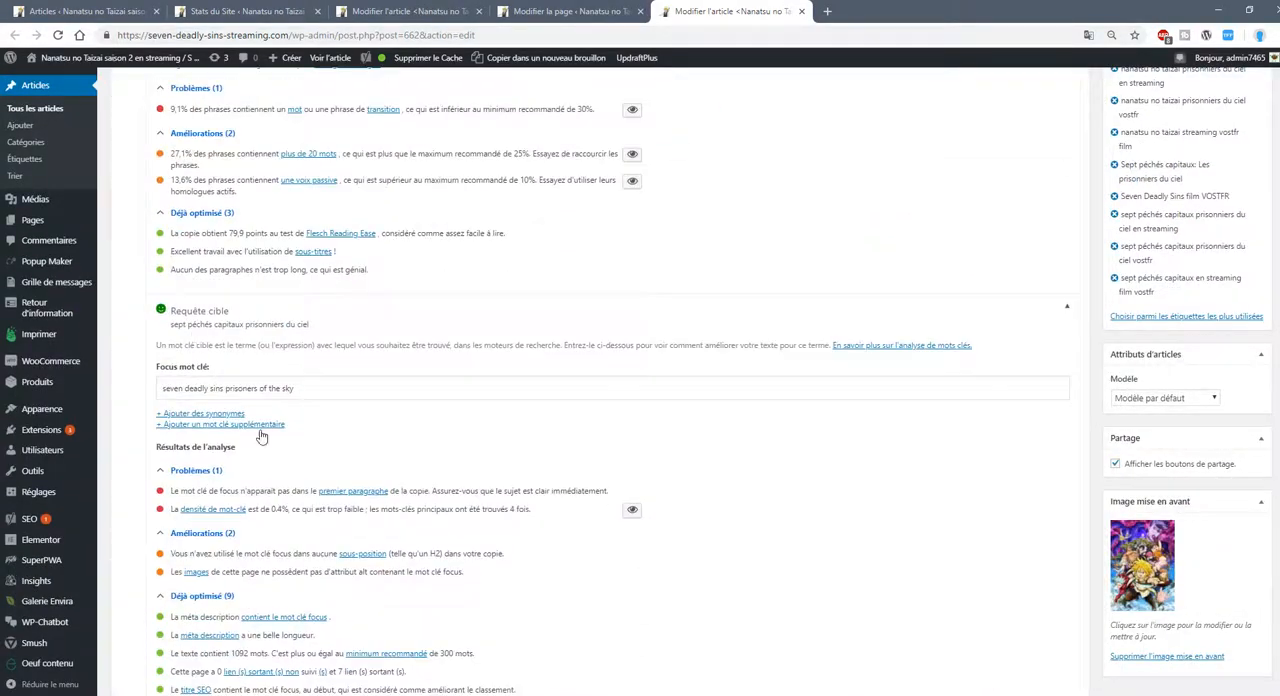
pyautogui.click(193, 325)
pyautogui.click(190, 334)
pyautogui.scroll(-2, 365, 447)
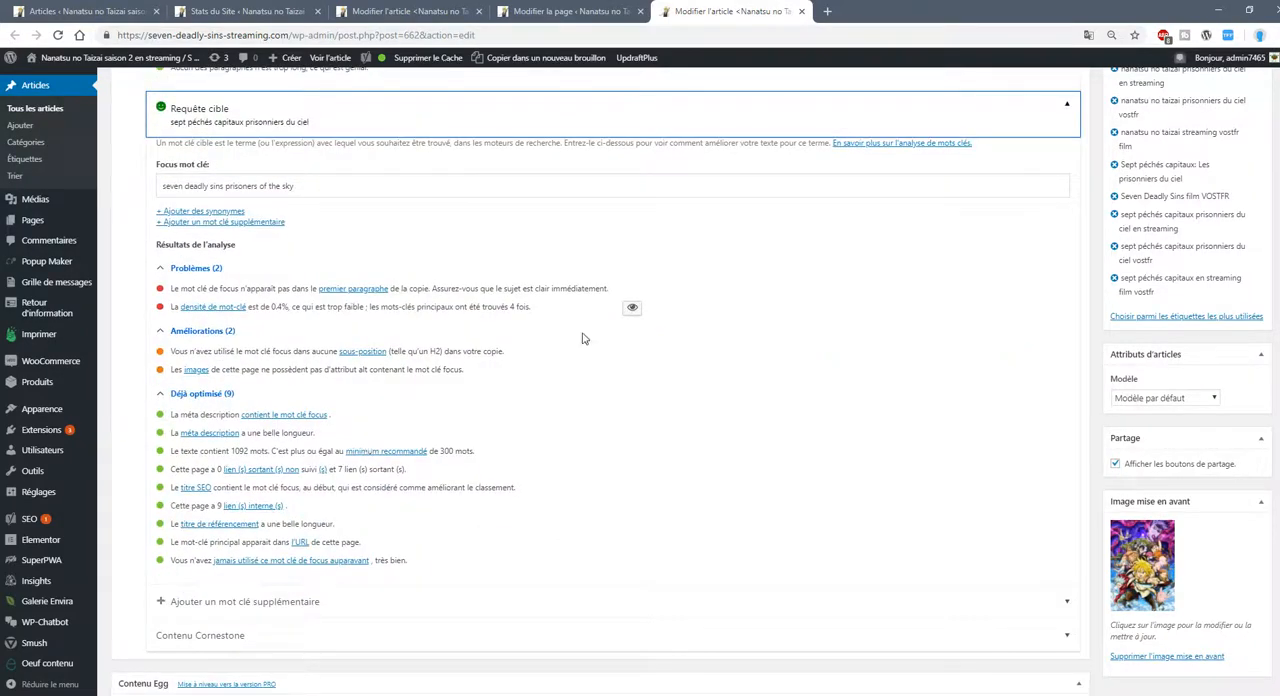
# Review the film article's body from the voice cast list back up to its opening heading and dated updates.
pyautogui.scroll(15, 1266, 305)
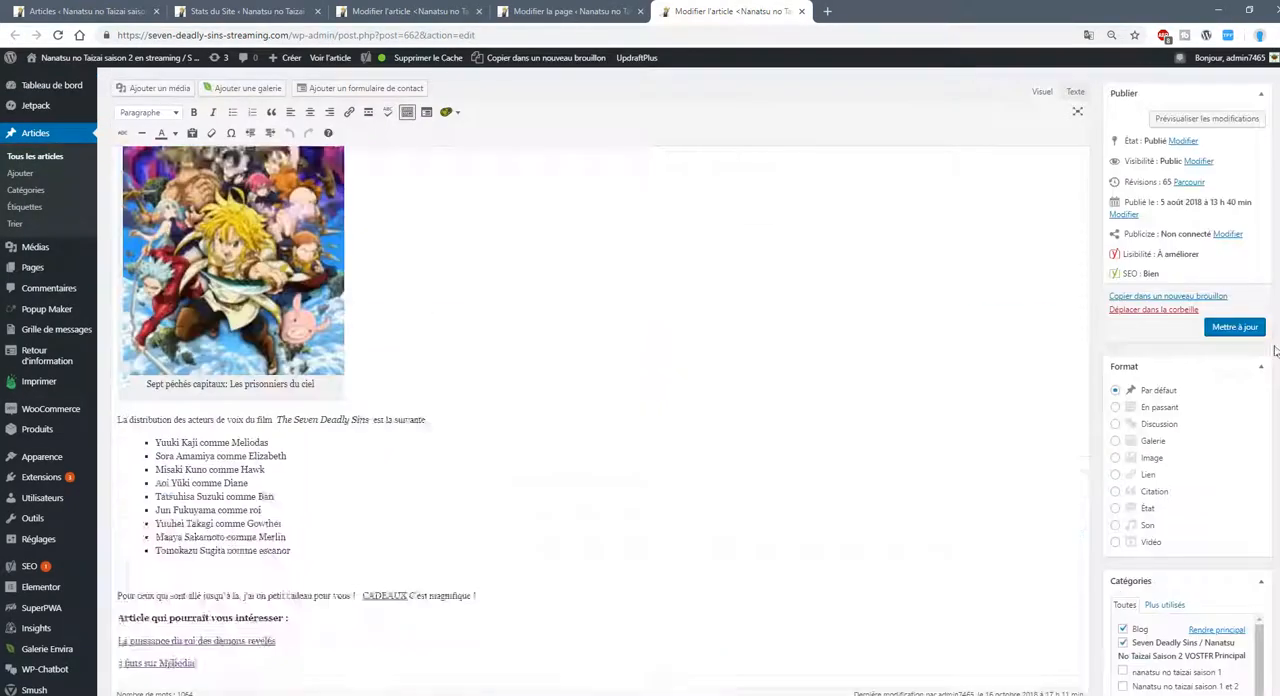
pyautogui.scroll(5, 1241, 254)
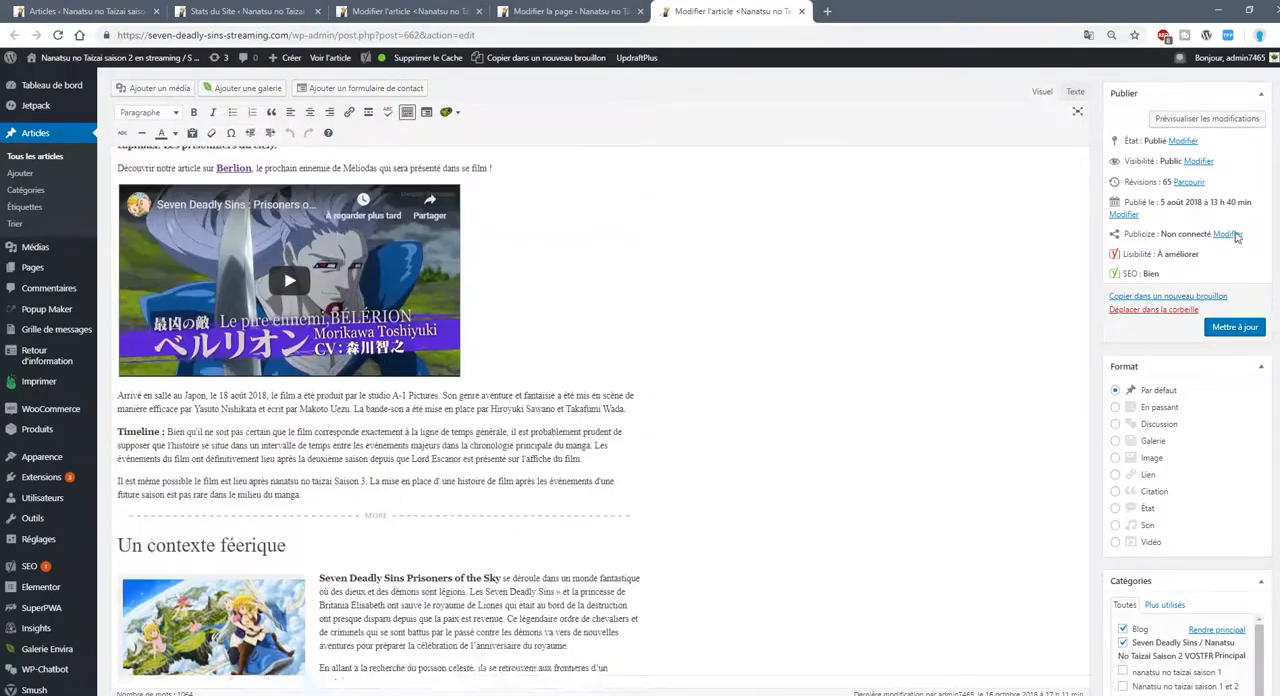
pyautogui.scroll(7, 751, 363)
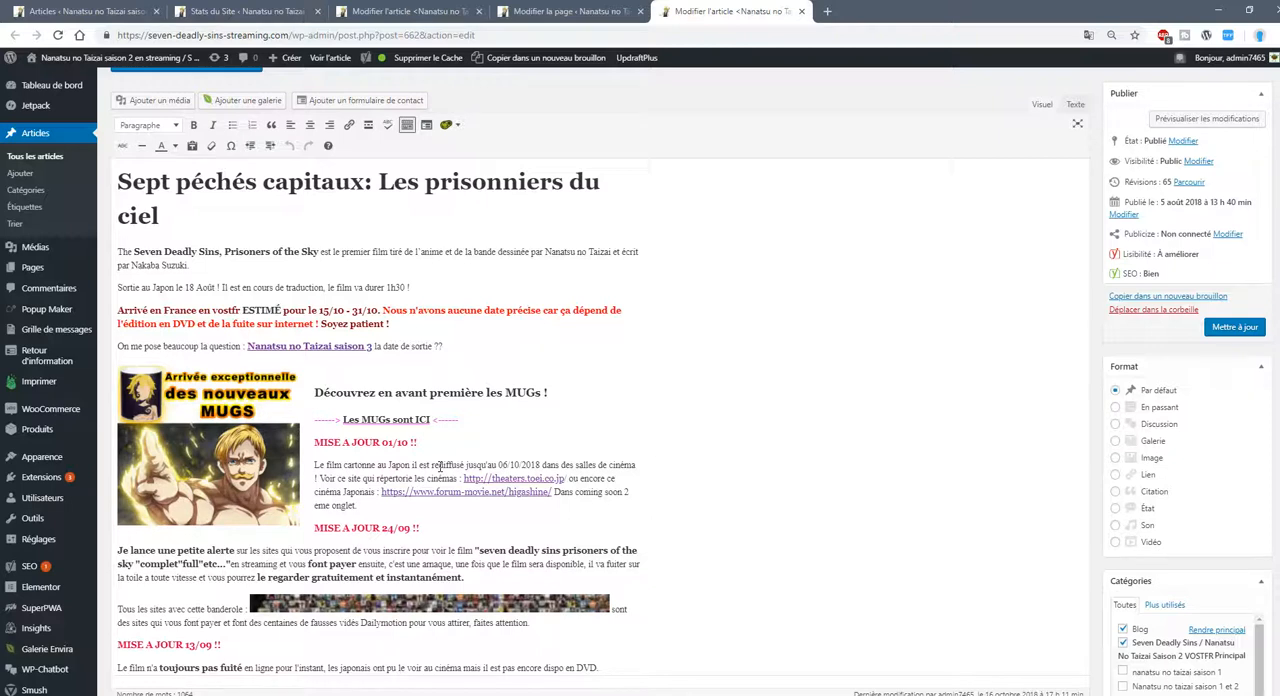
# Return to the film article's target keyphrase analysis and highlight the problems about the first paragraph and keyword density.
pyautogui.scroll(-3, 487, 468)
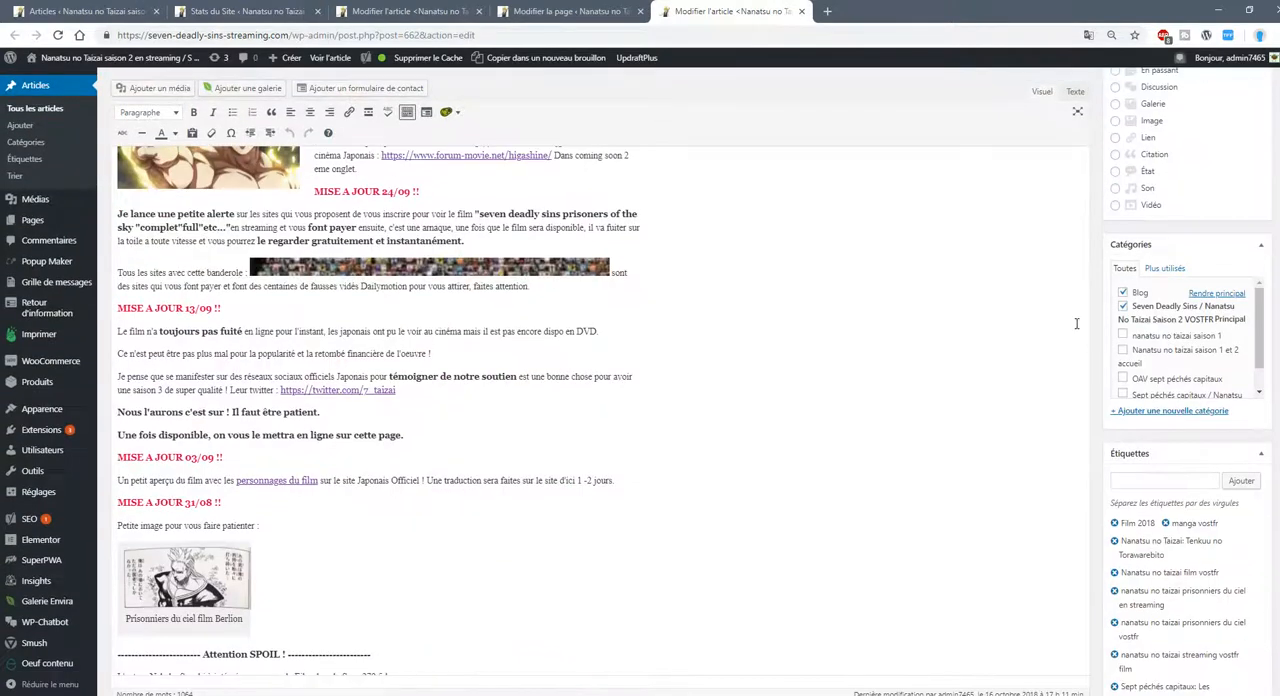
pyautogui.scroll(-15, 1191, 529)
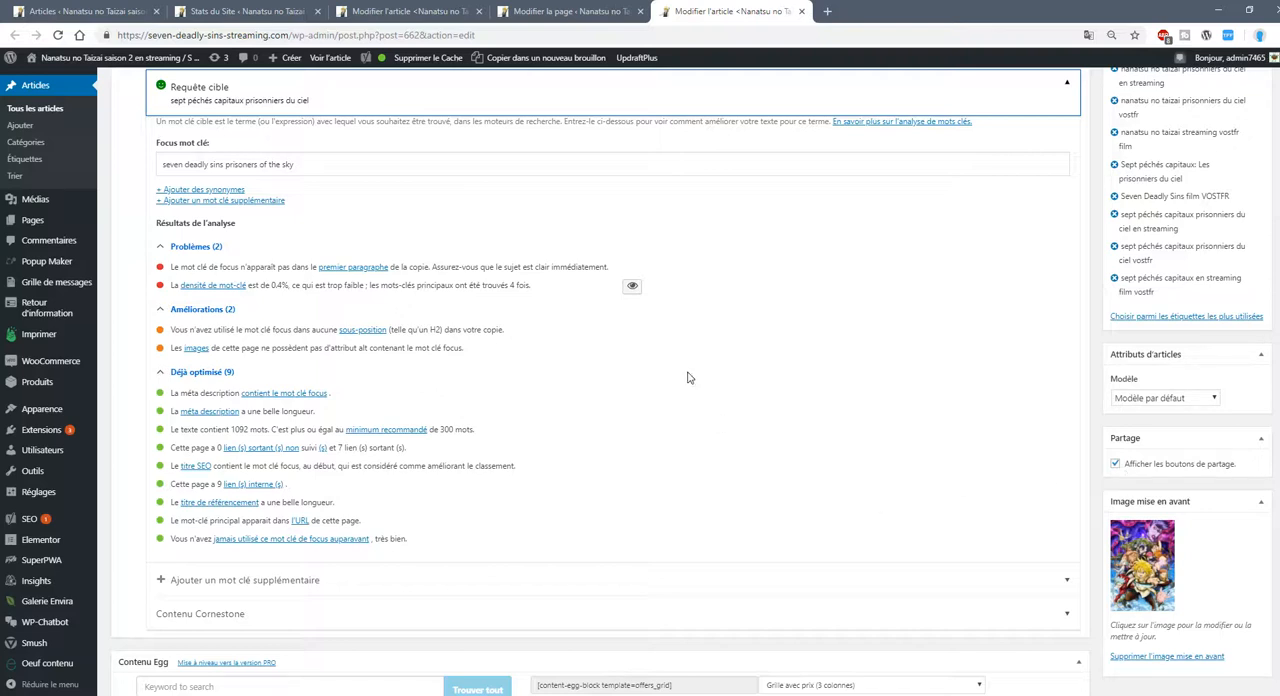
pyautogui.moveTo(203, 266); pyautogui.dragTo(350, 303)
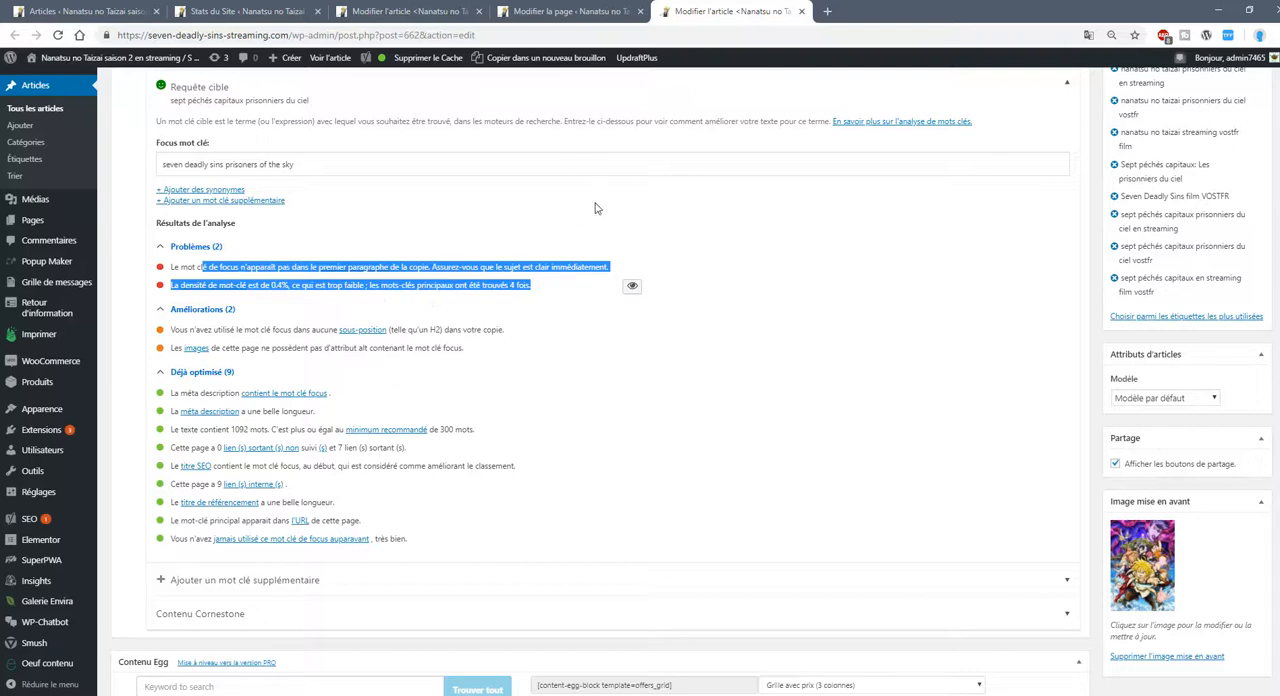
# Compare the article's focus keyphrase with the keyword density problem by highlighting each of them in the analysis.
pyautogui.scroll(1, 634, 317)
pyautogui.click(303, 233)
pyautogui.moveTo(303, 233); pyautogui.dragTo(160, 227)
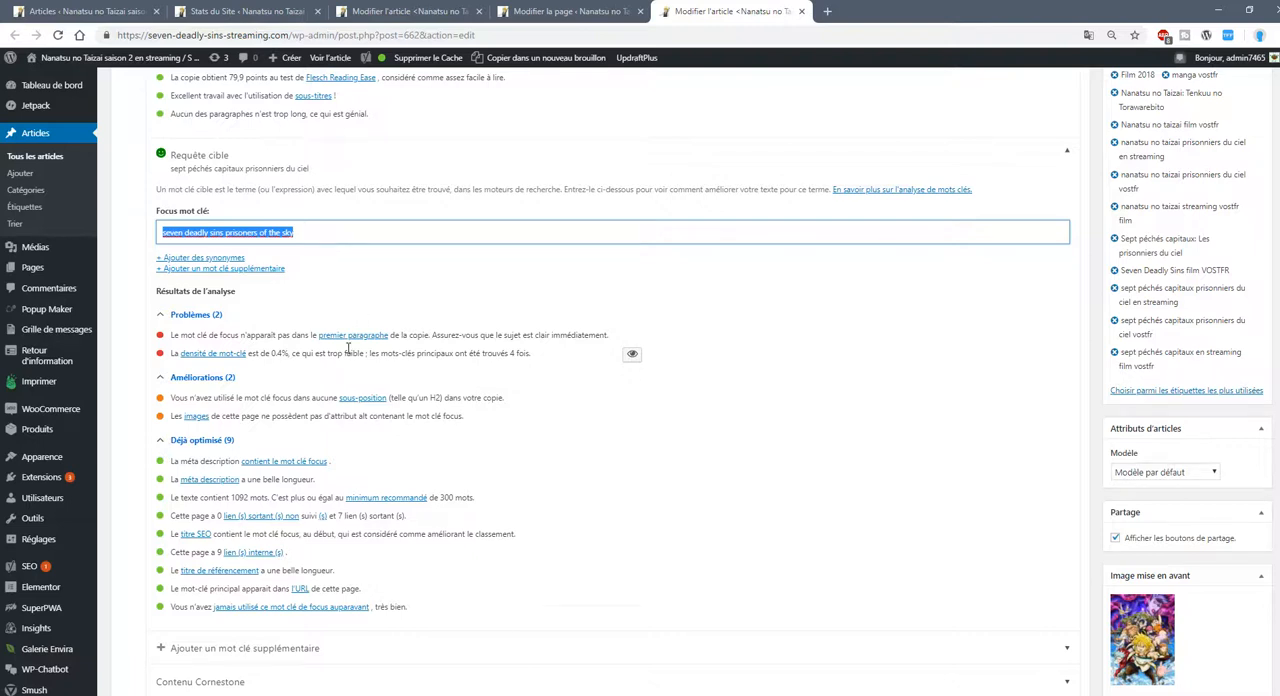
pyautogui.moveTo(538, 355); pyautogui.dragTo(272, 360)
pyautogui.click(264, 367)
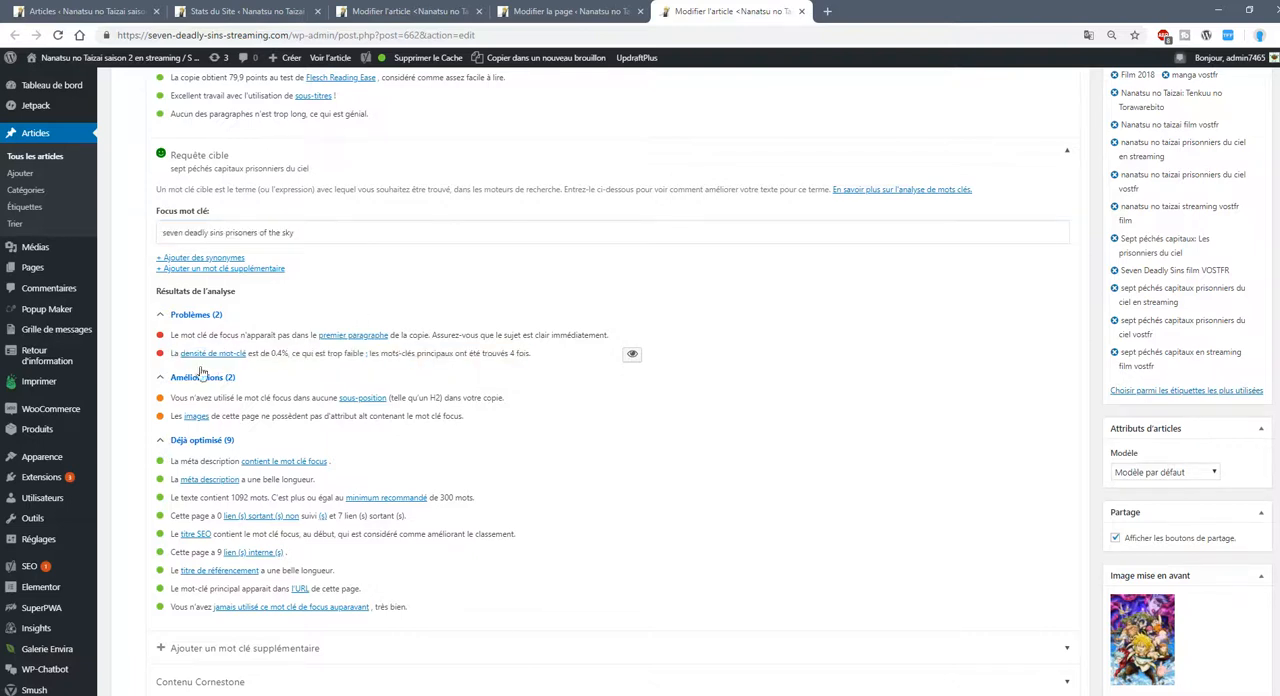
pyautogui.tripleClick(168, 366)
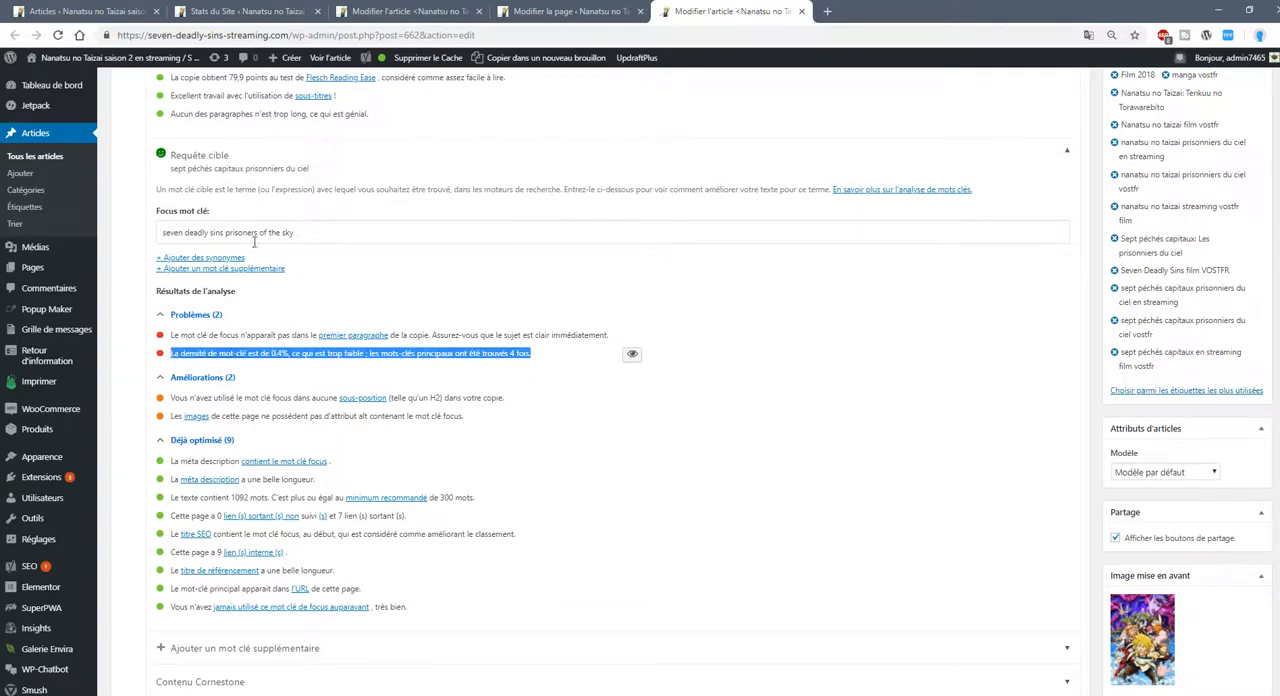
pyautogui.click(224, 232)
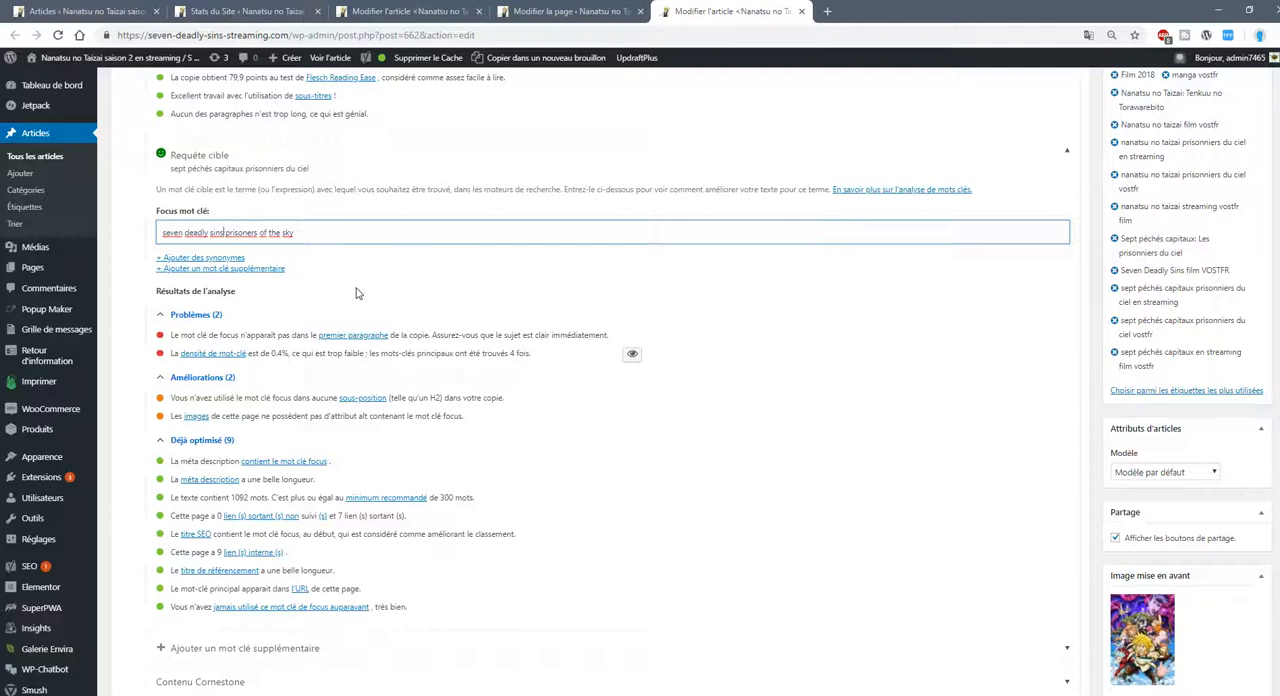
# Copy the focus keyphrase "seven deadly sins prisoners of the sky" and search Google for it in a new browser tab.
pyautogui.moveTo(300, 232); pyautogui.dragTo(146, 231)
pyautogui.hotkey('ctrl', 'c')
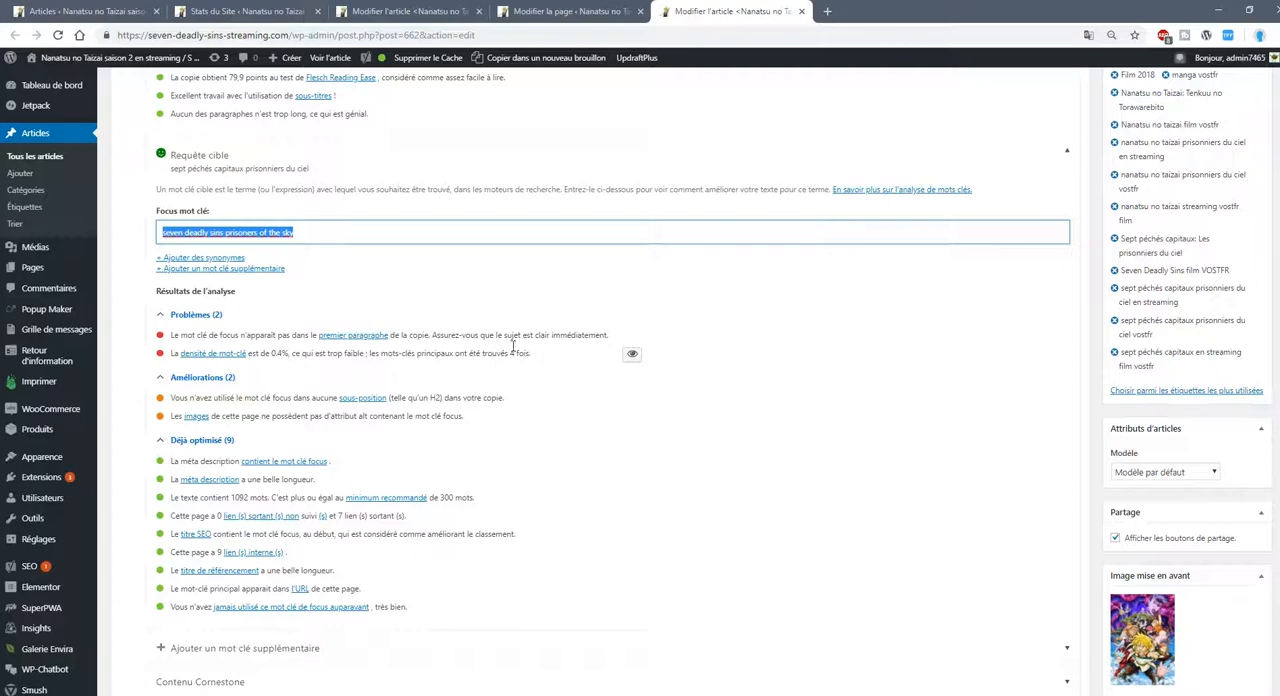
pyautogui.click(826, 11)
pyautogui.hotkey('ctrl', 'v')
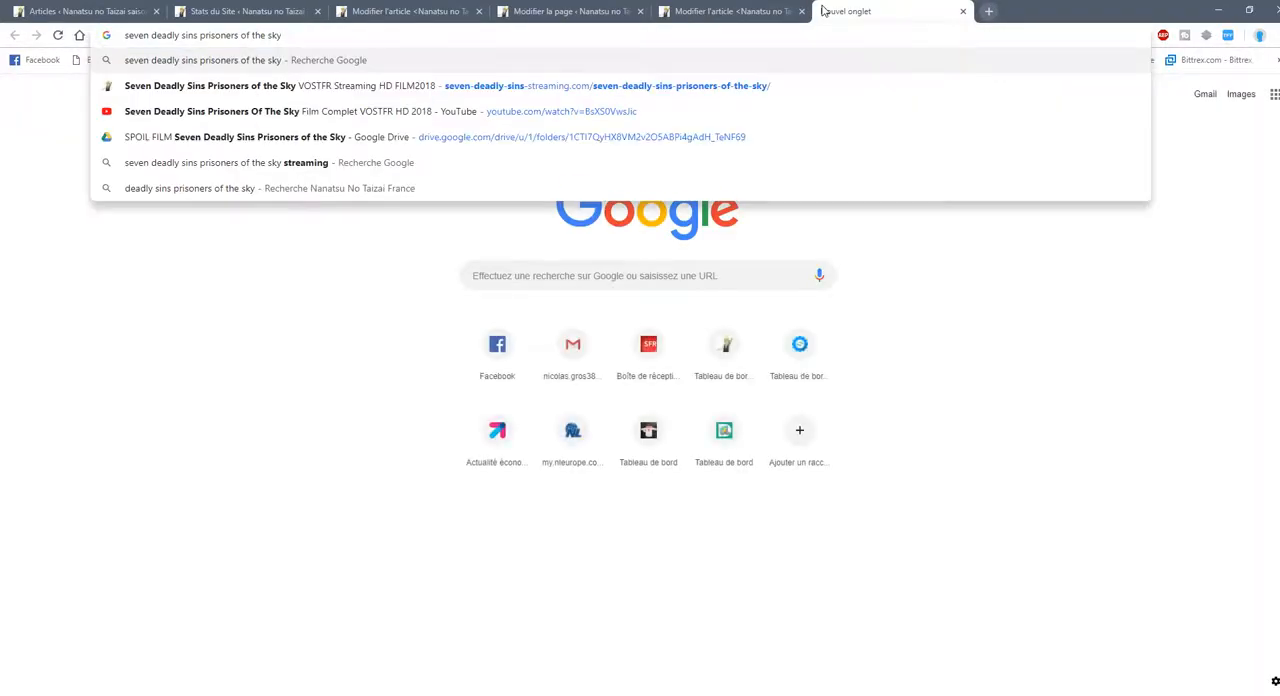
pyautogui.press('Return')
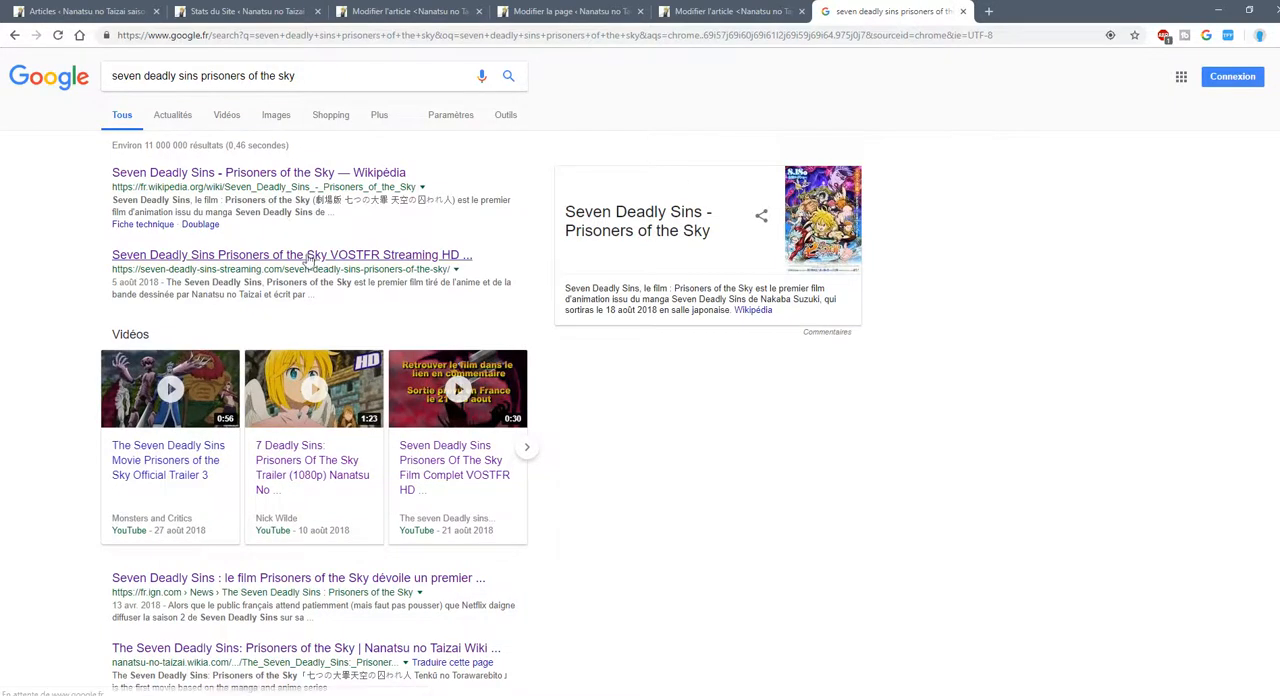
# Open the seven-deadly-sins-streaming.com film page from the search results and return to the results list.
pyautogui.moveTo(88, 259); pyautogui.dragTo(211, 272)
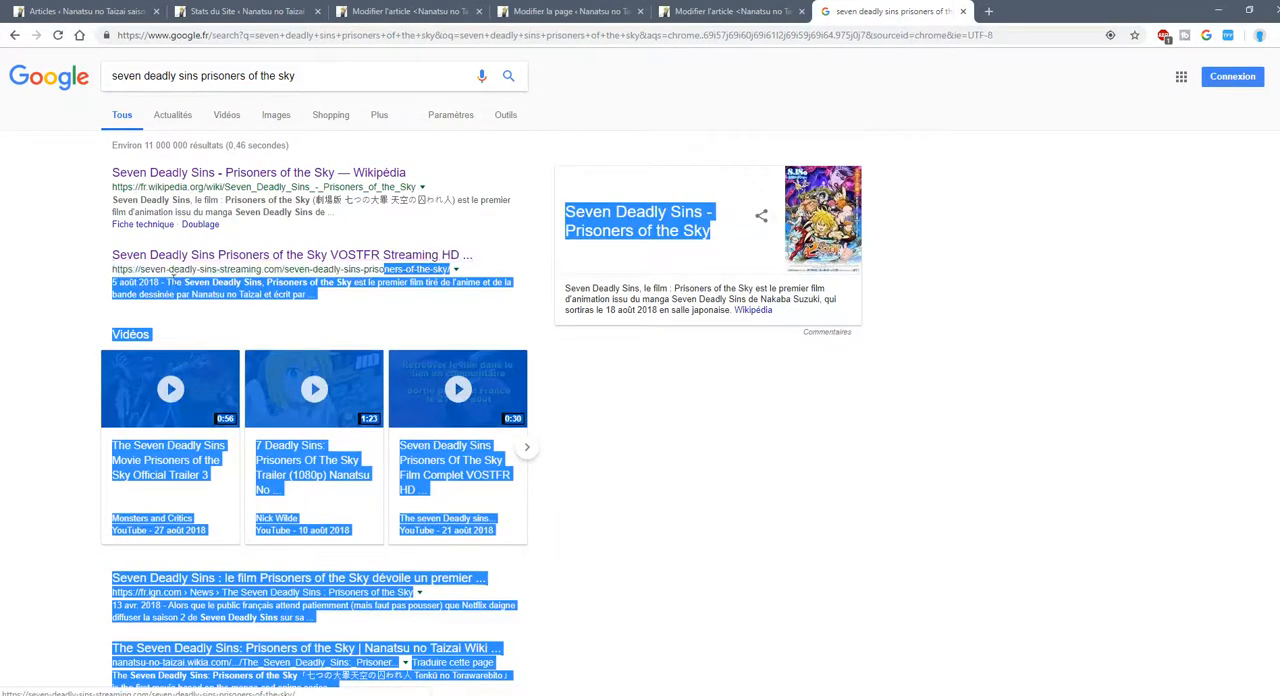
pyautogui.click(106, 262)
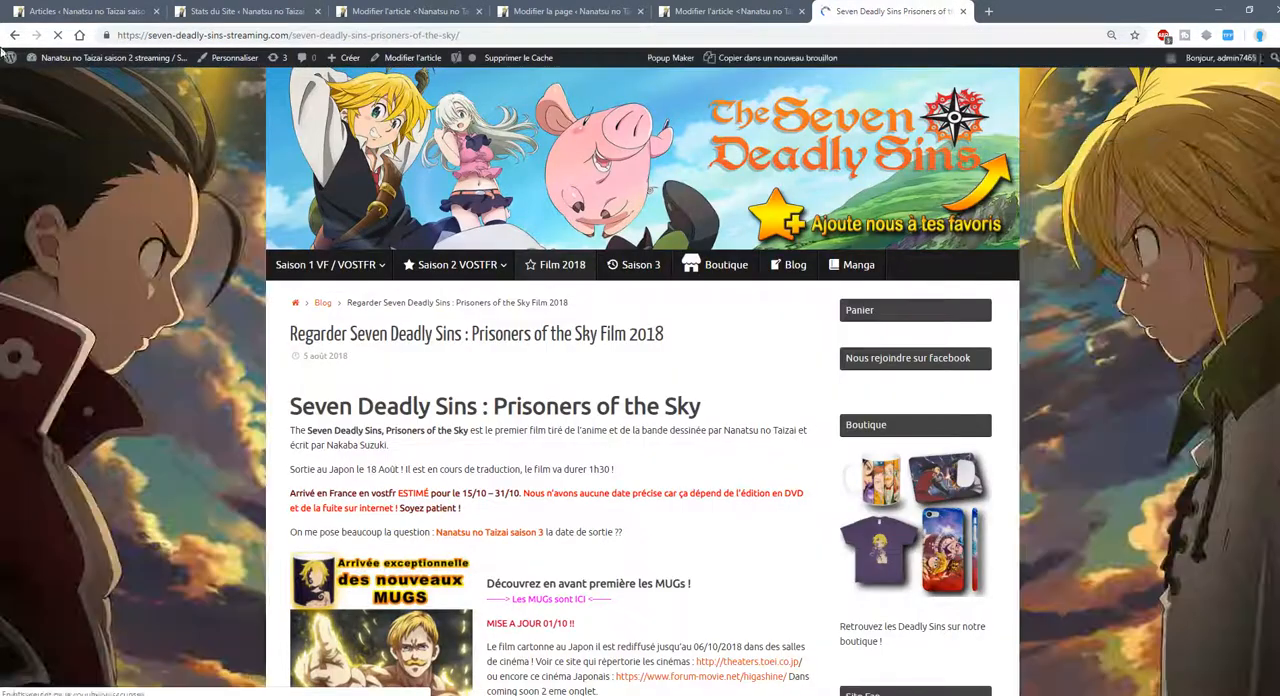
pyautogui.click(13, 35)
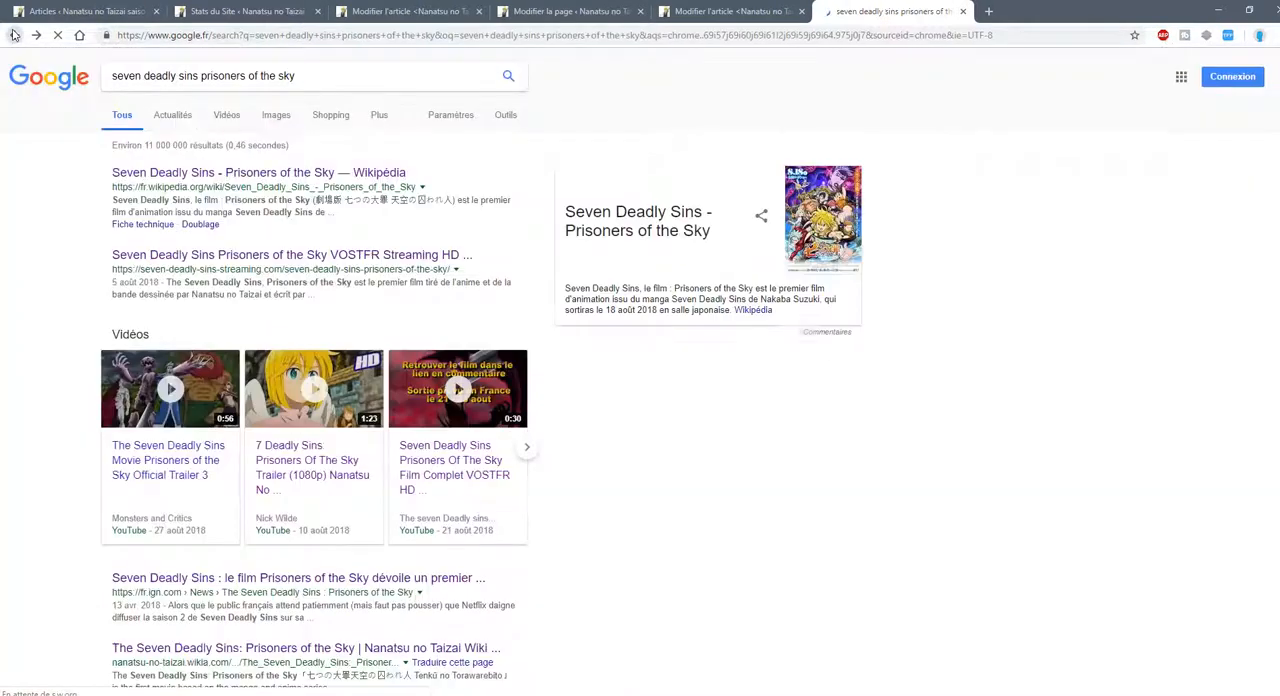
# Highlight the site's result title in the Google results and compare it with the focus keyphrase in the article editor.
pyautogui.moveTo(108, 258); pyautogui.dragTo(474, 258)
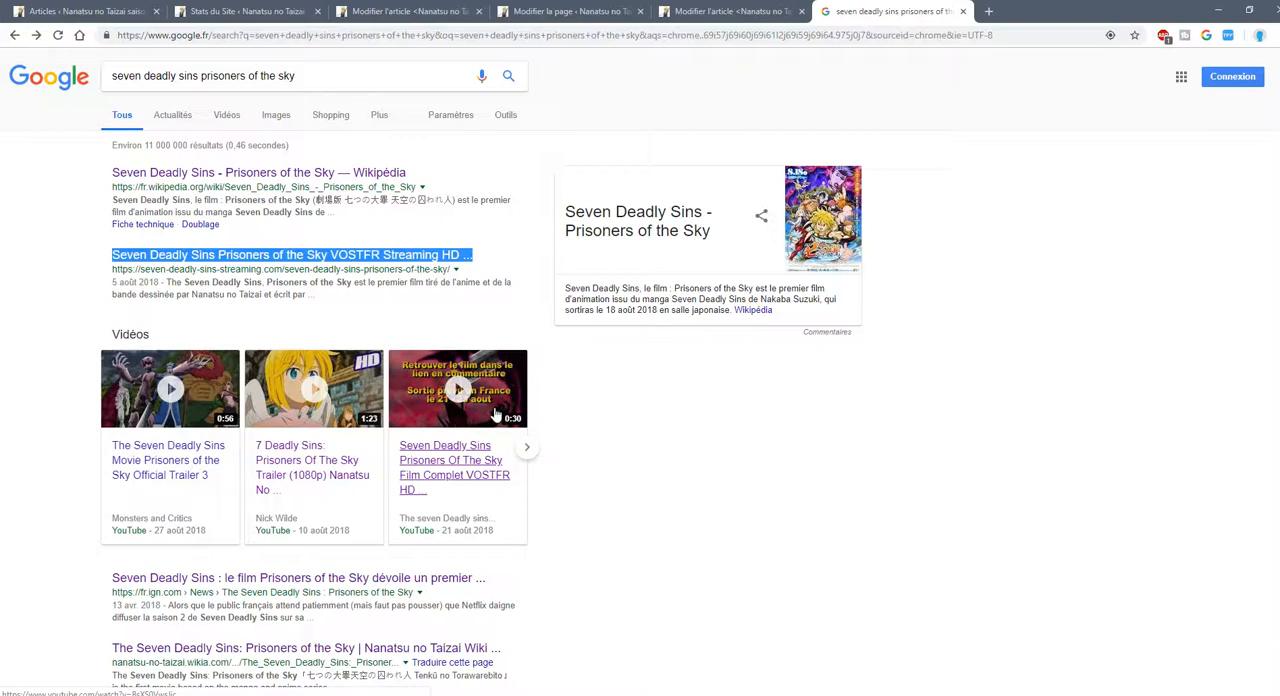
pyautogui.click(730, 11)
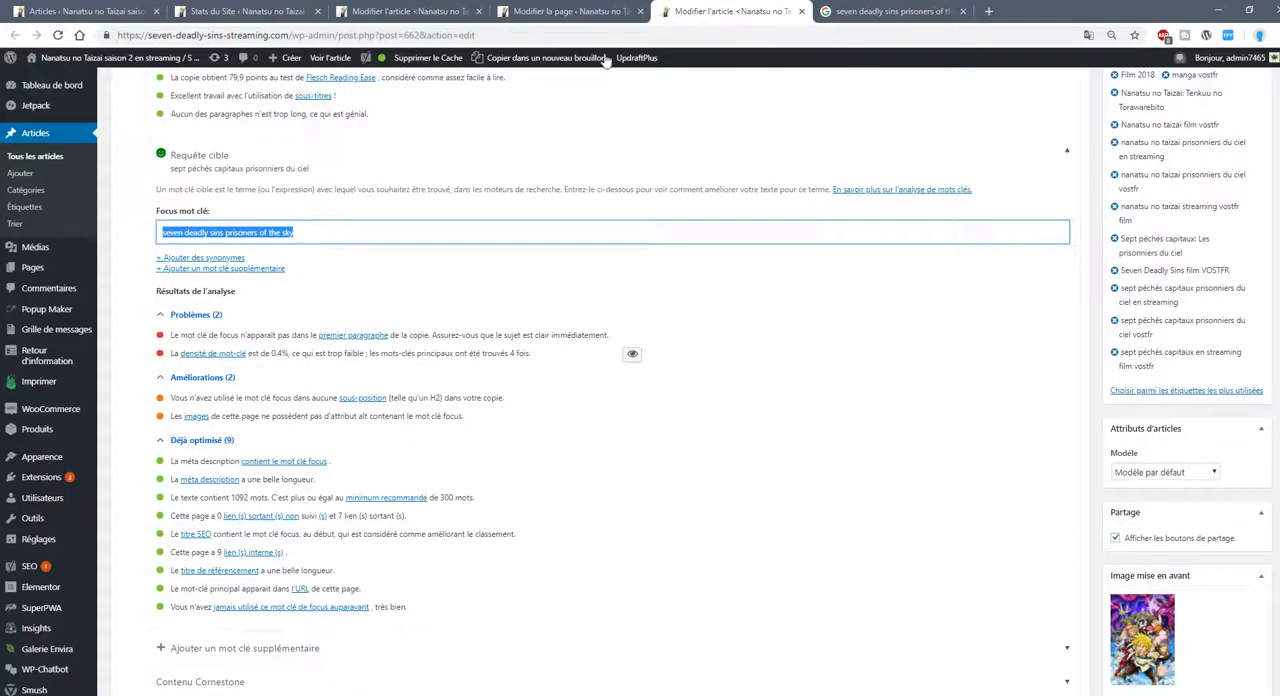
pyautogui.click(875, 11)
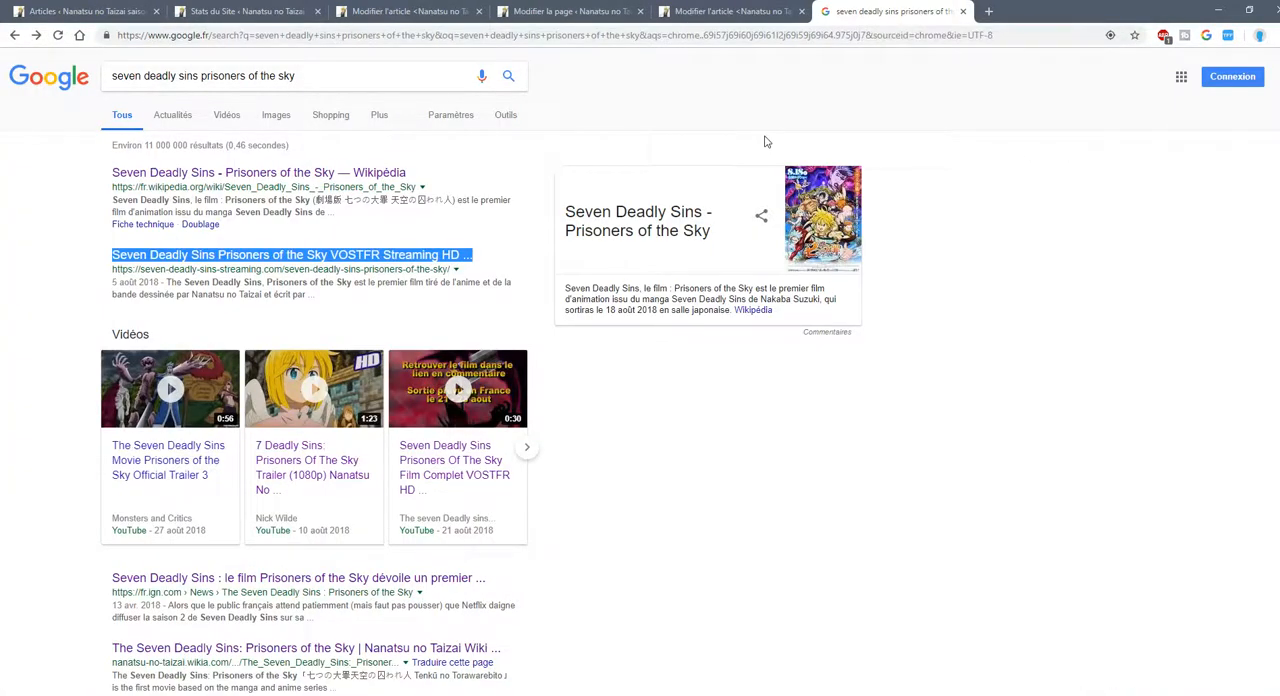